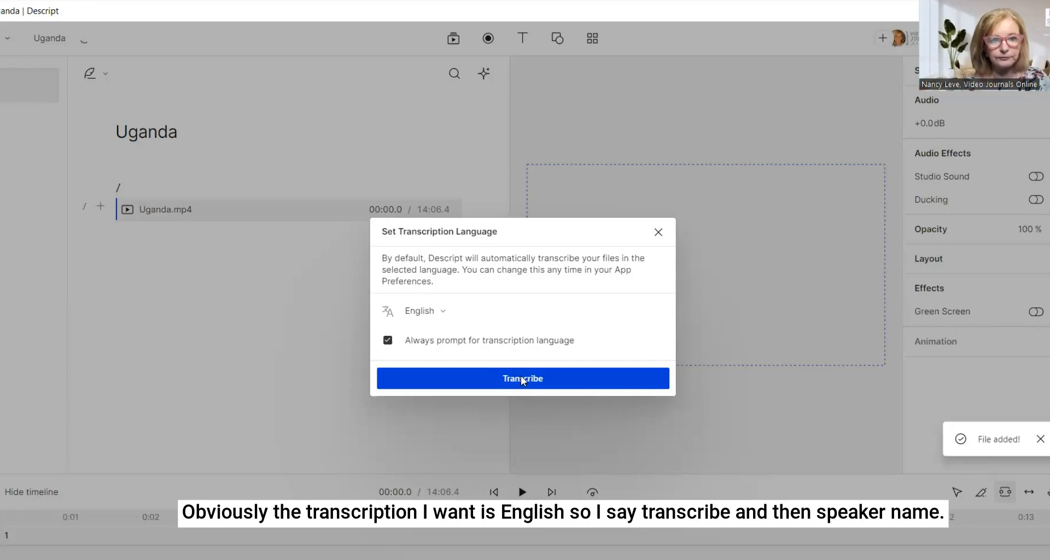
Step: Start transcribing Uganda.mp4 in English and set its number of speakers to 2
left_click(523, 380)
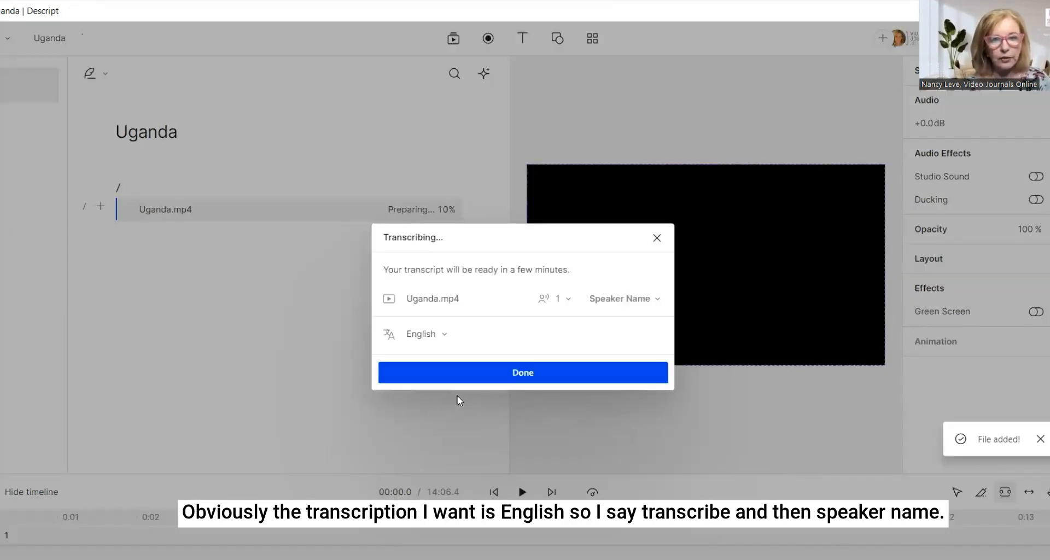
left_click(620, 300)
type("Nancy")
left_click(568, 300)
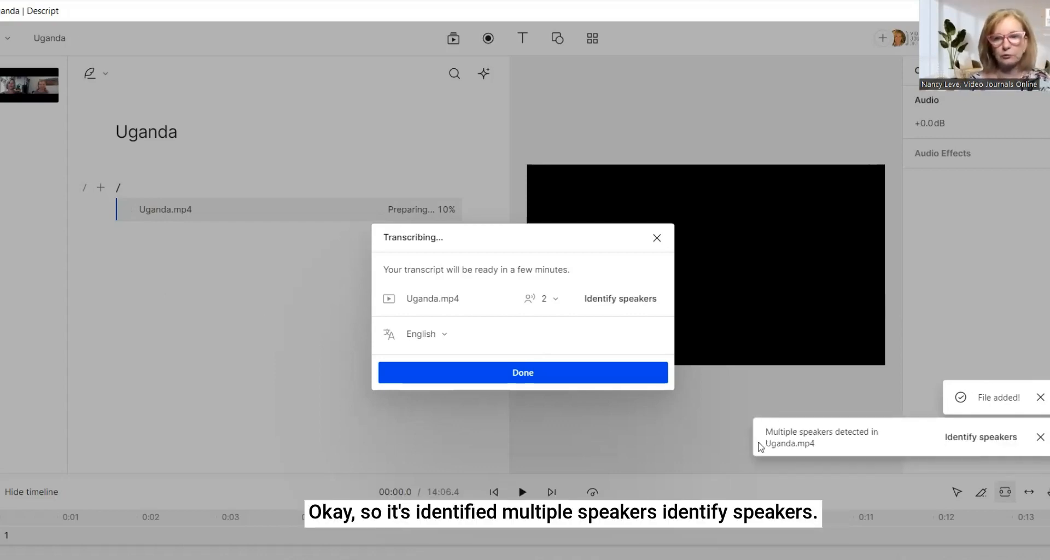
Step: Identify both speakers in Uganda.mp4 by playing each sample clip and entering each speaker's first name
left_click(960, 442)
left_click(629, 352)
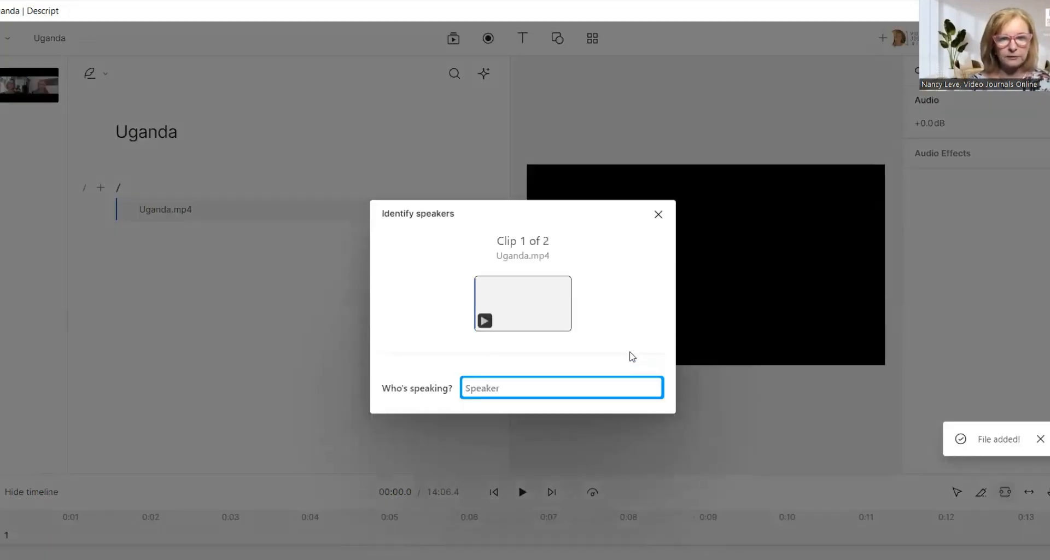
left_click(486, 322)
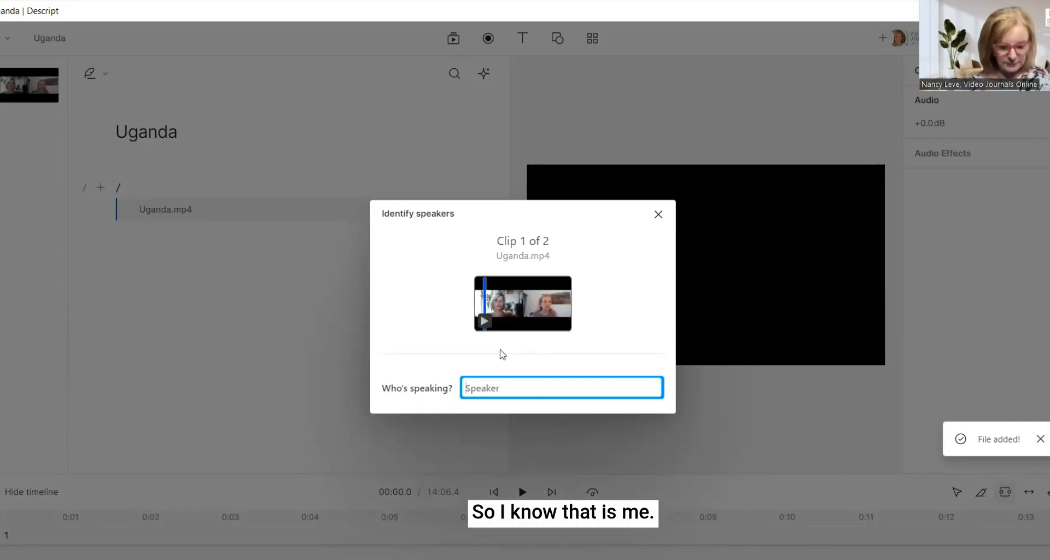
type("Nancy")
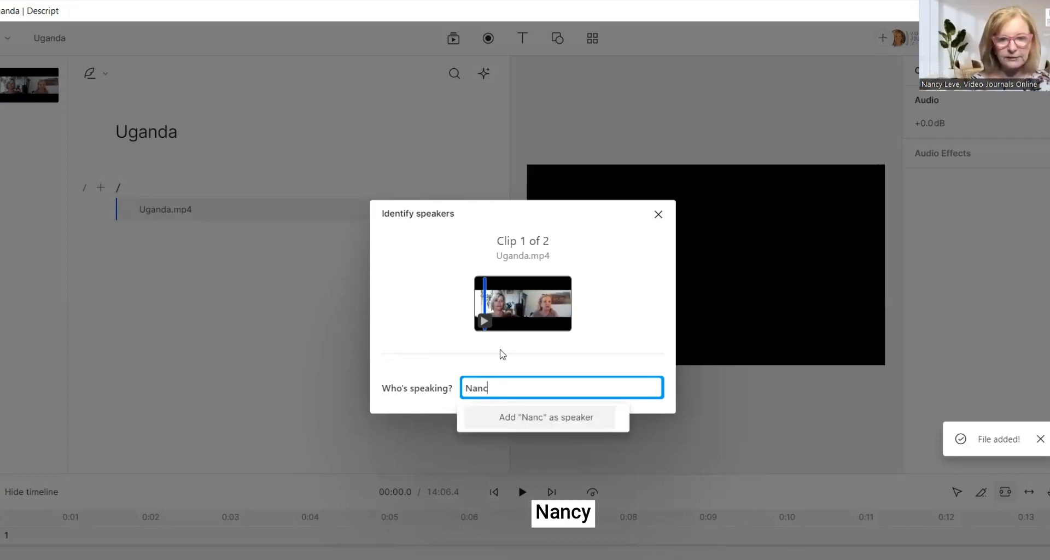
key("Return")
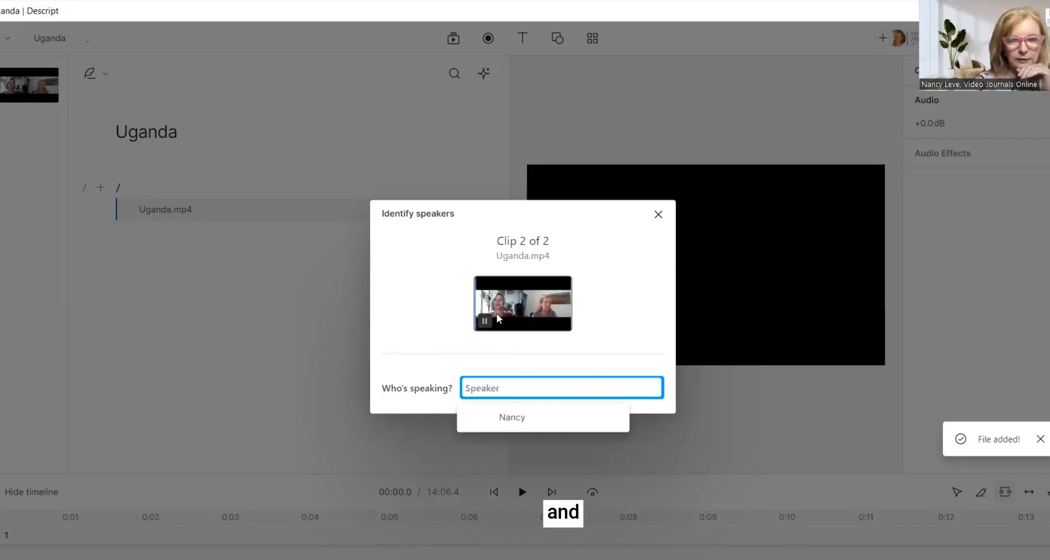
left_click(483, 322)
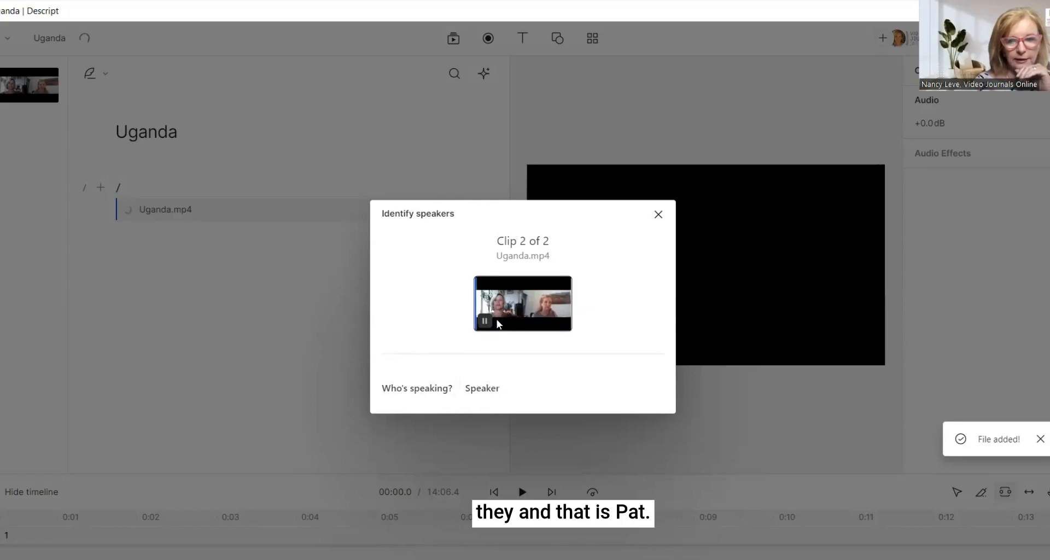
left_click(541, 386)
key("Return")
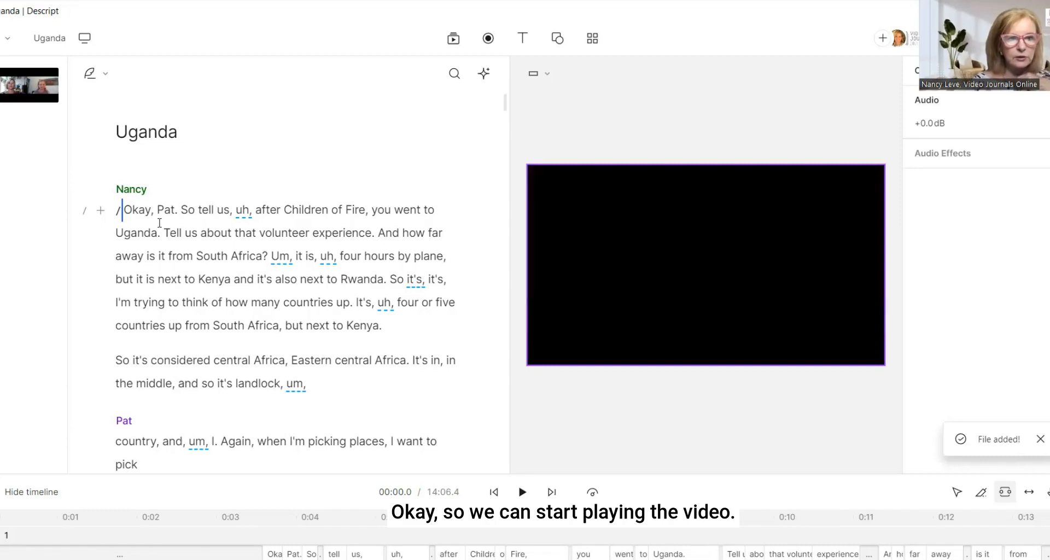
Step: Start a new scene after "South Africa?" and assign the passage beginning "Um, it is" to the second speaker
left_click(522, 493)
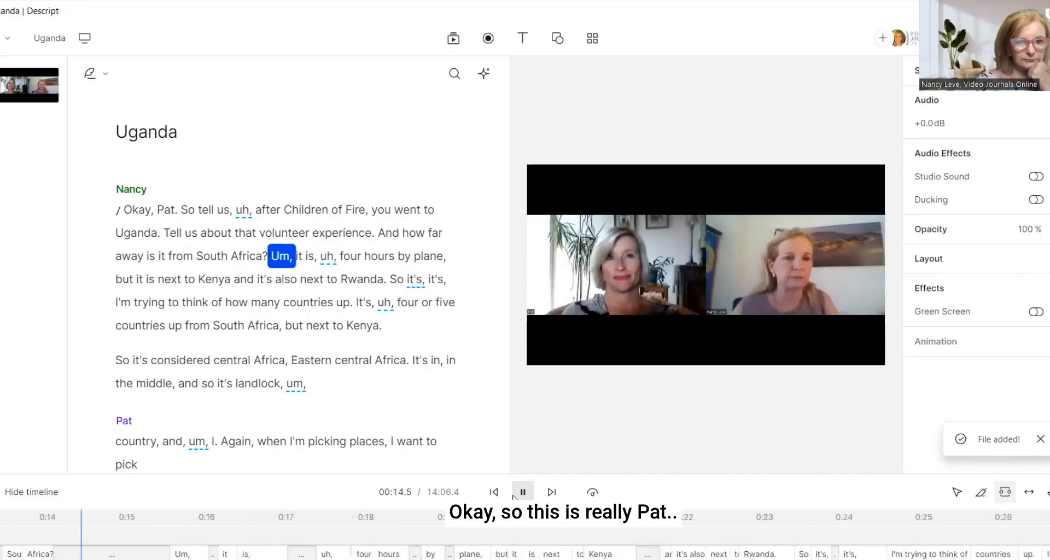
left_click(522, 492)
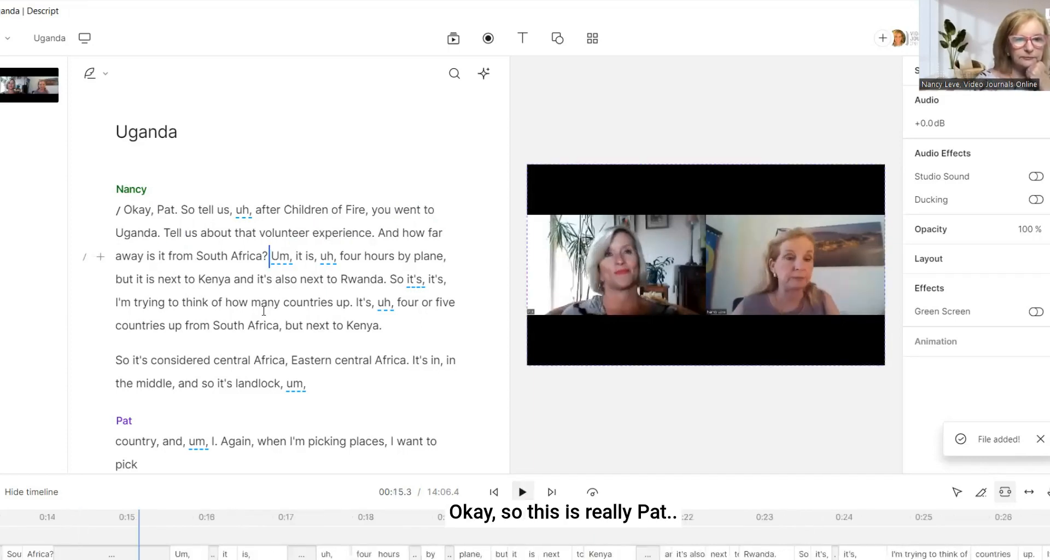
left_click(269, 255)
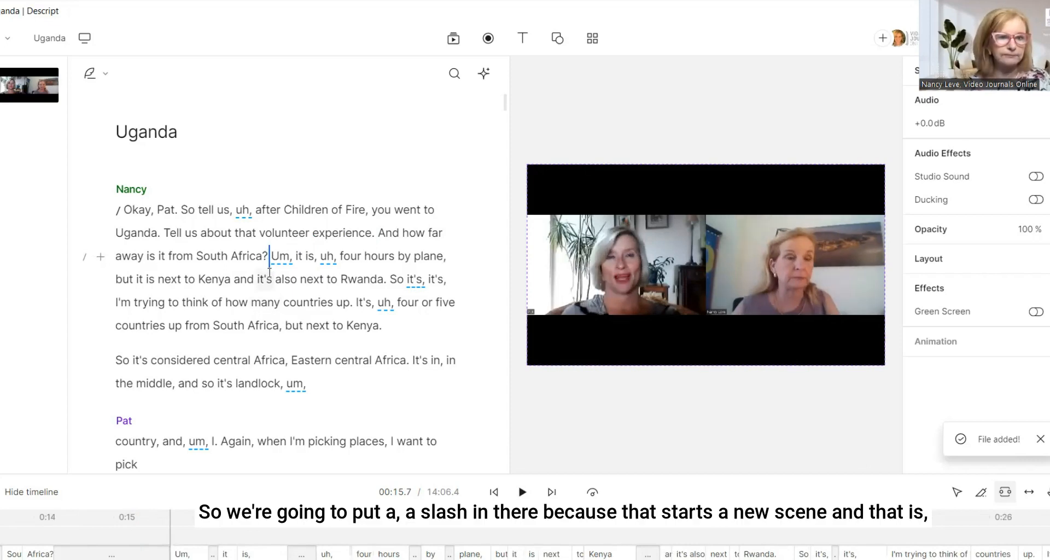
type("/")
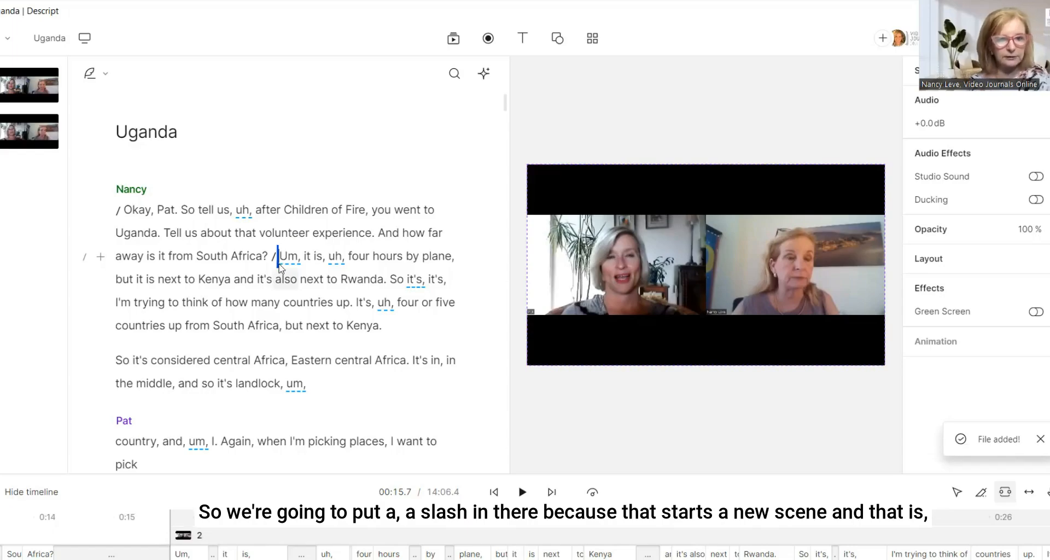
key("Return")
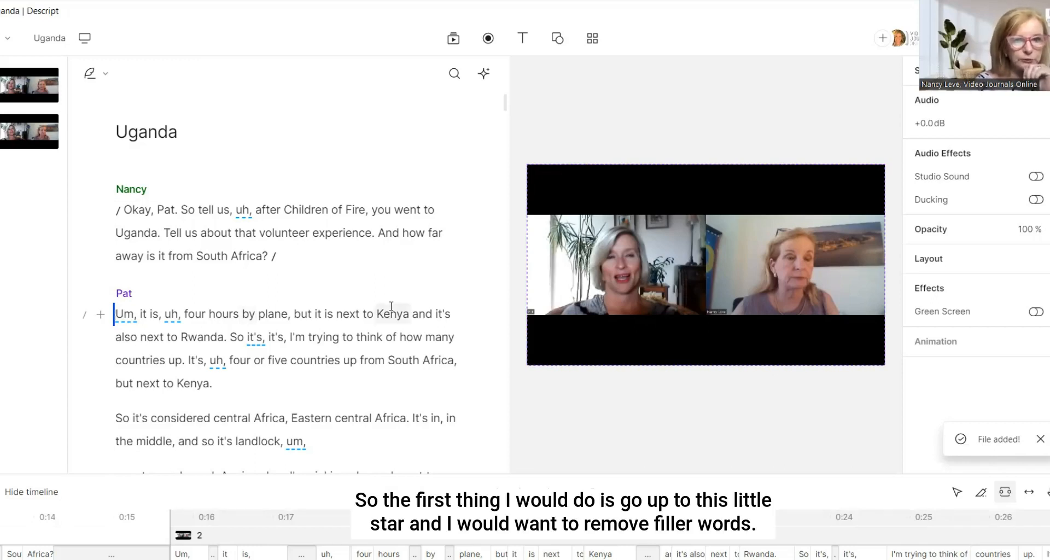
Step: Find the filler words in the transcript and strike all of them through so they are ignored instead of deleted
left_click(484, 80)
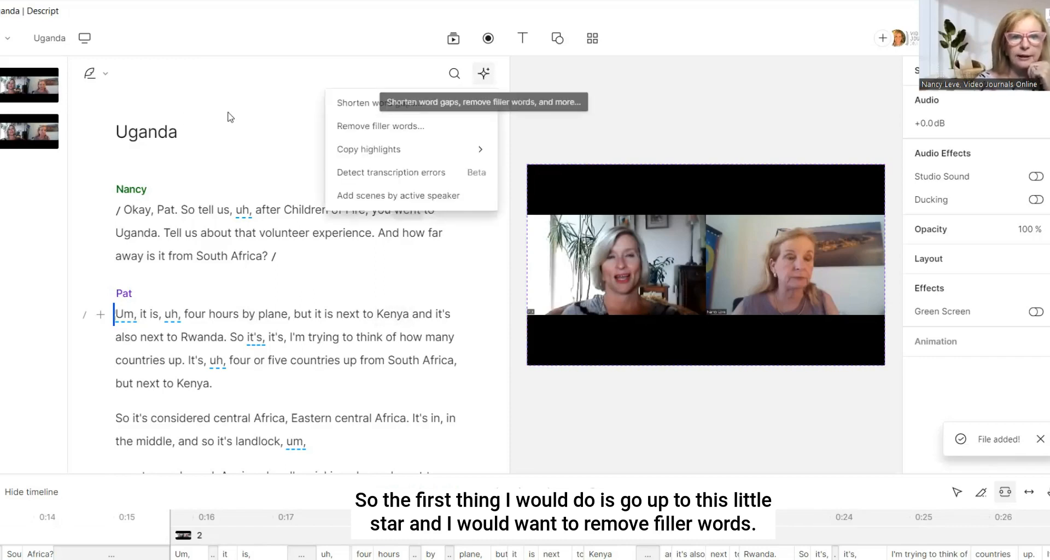
left_click(361, 128)
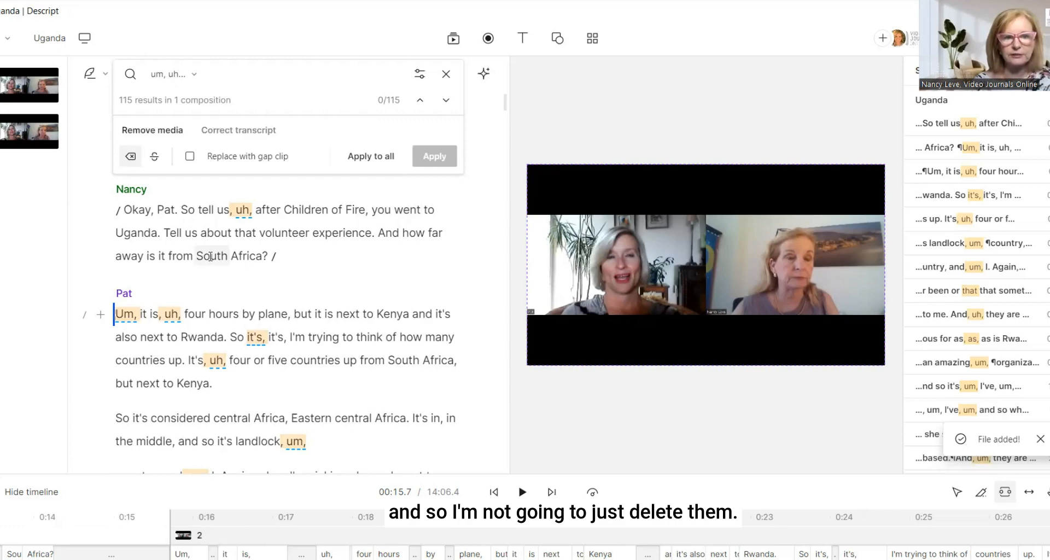
left_click(155, 161)
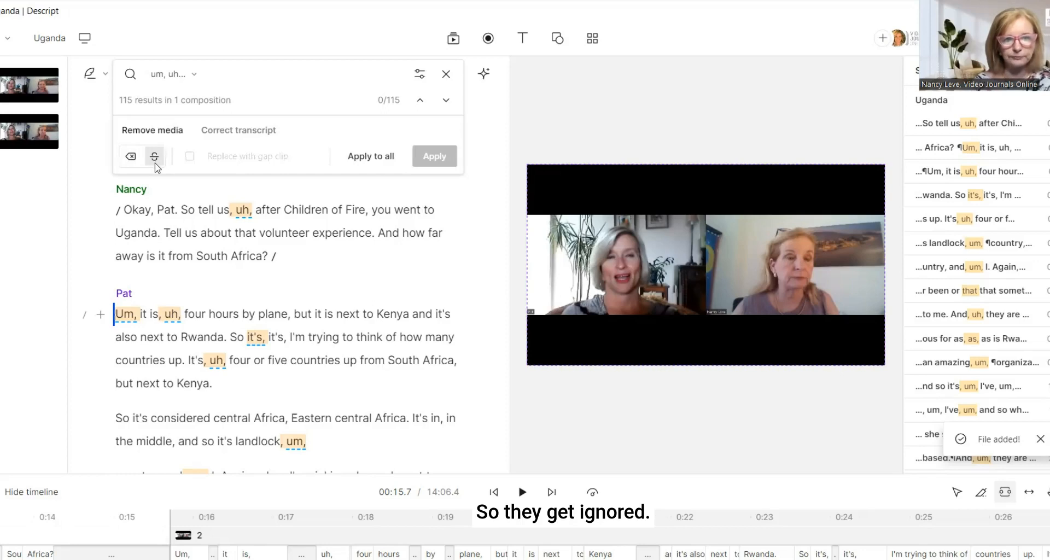
left_click(381, 164)
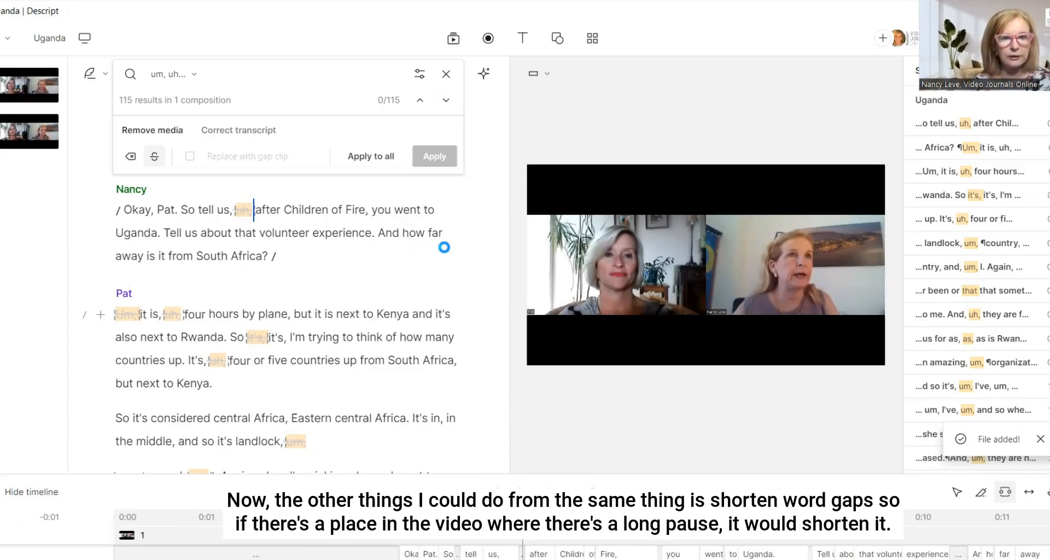
left_click(442, 75)
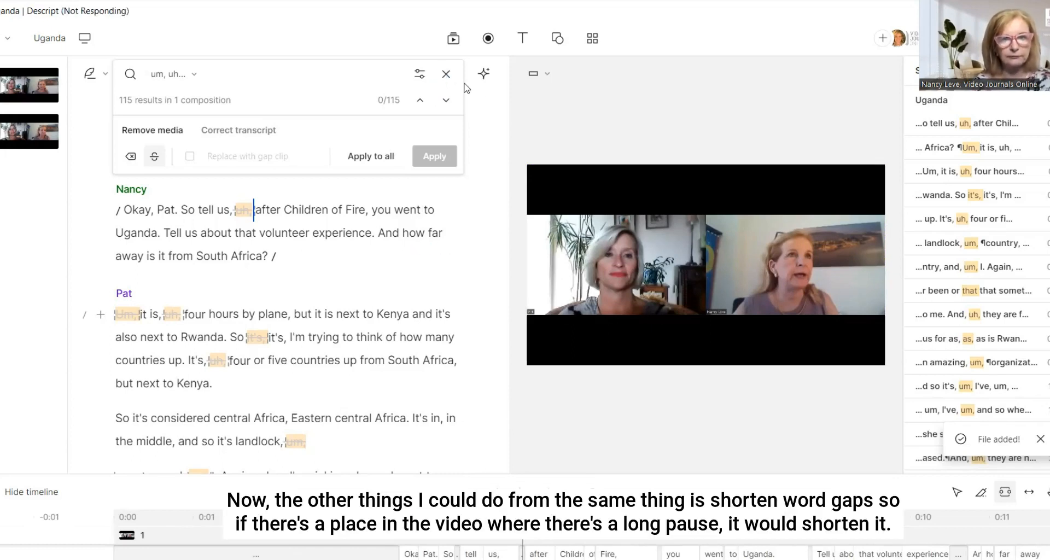
Step: Shorten all word gaps of 2.5 s or more to 1.5 sec
left_click(483, 79)
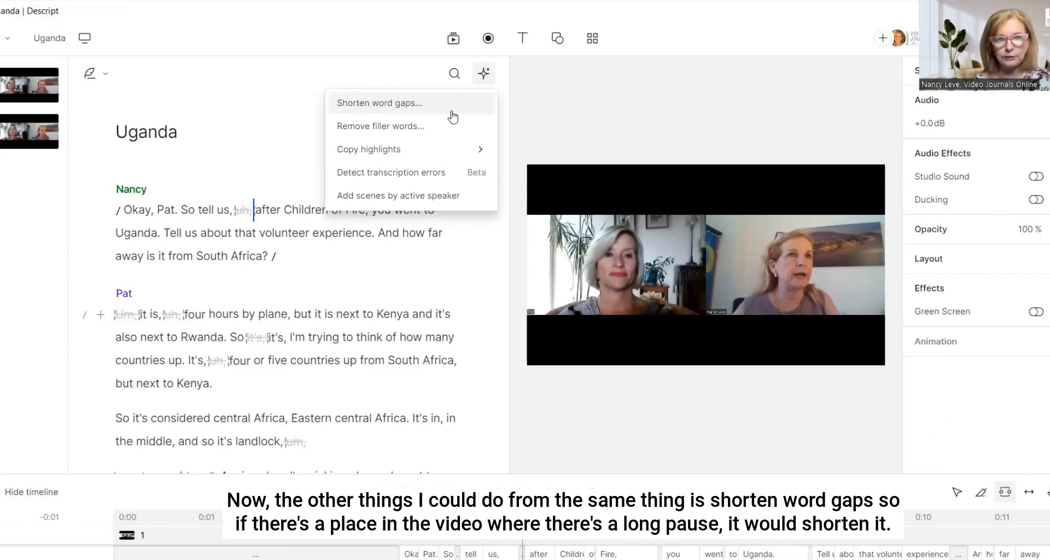
left_click(453, 115)
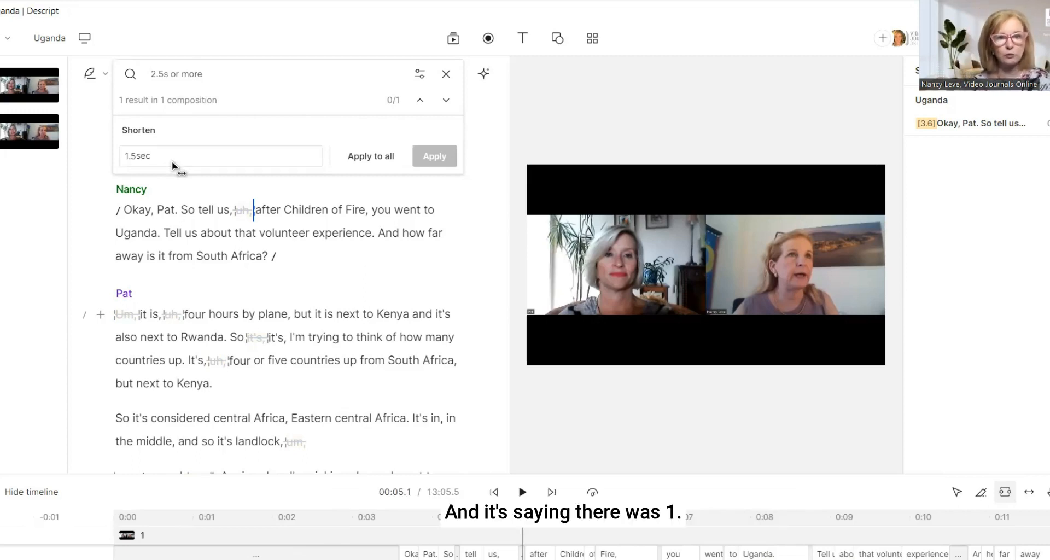
left_click(363, 158)
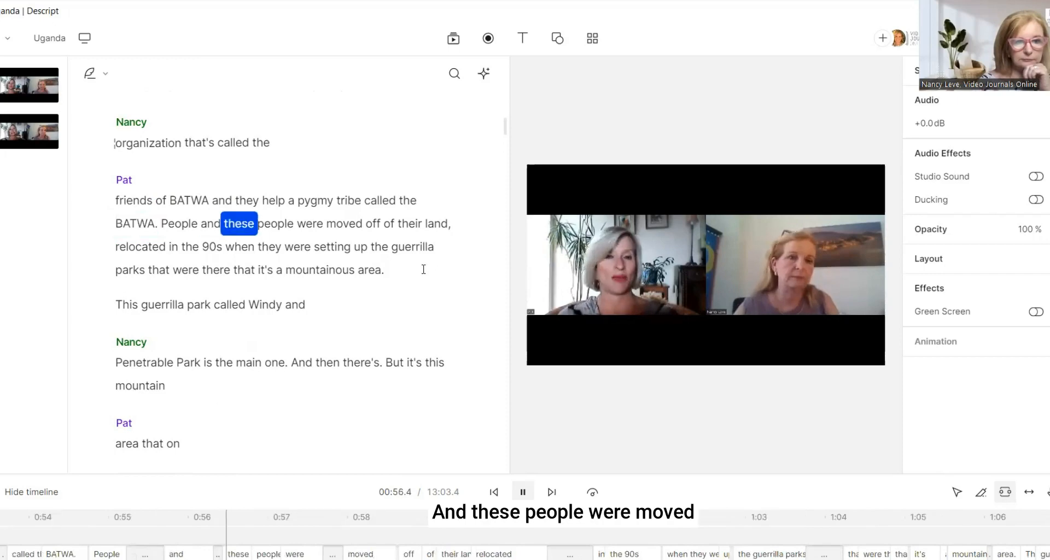
Step: Remove the period after "BATWA" and correct the following word "People" to lowercase "people"
left_click(519, 490)
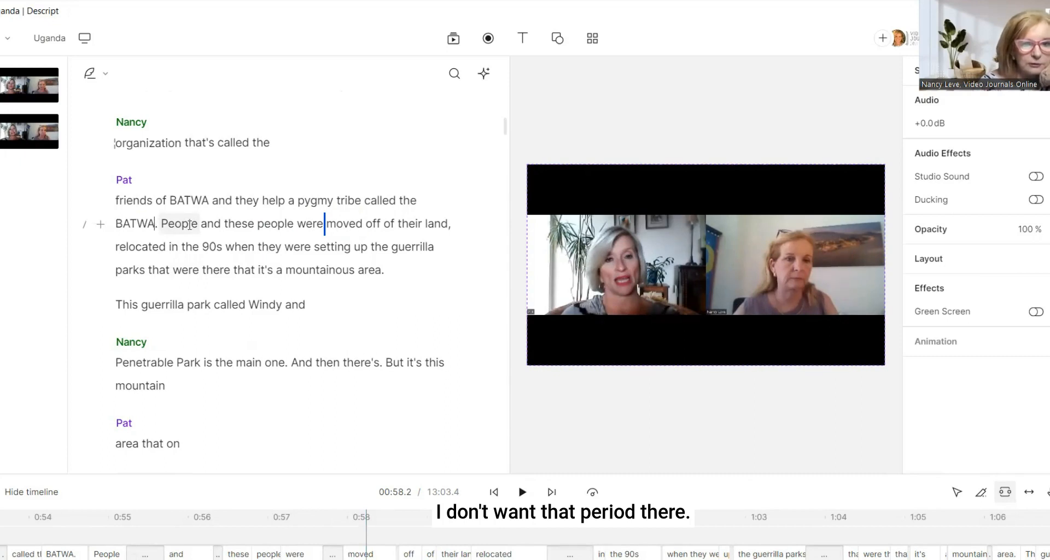
double_click(196, 224)
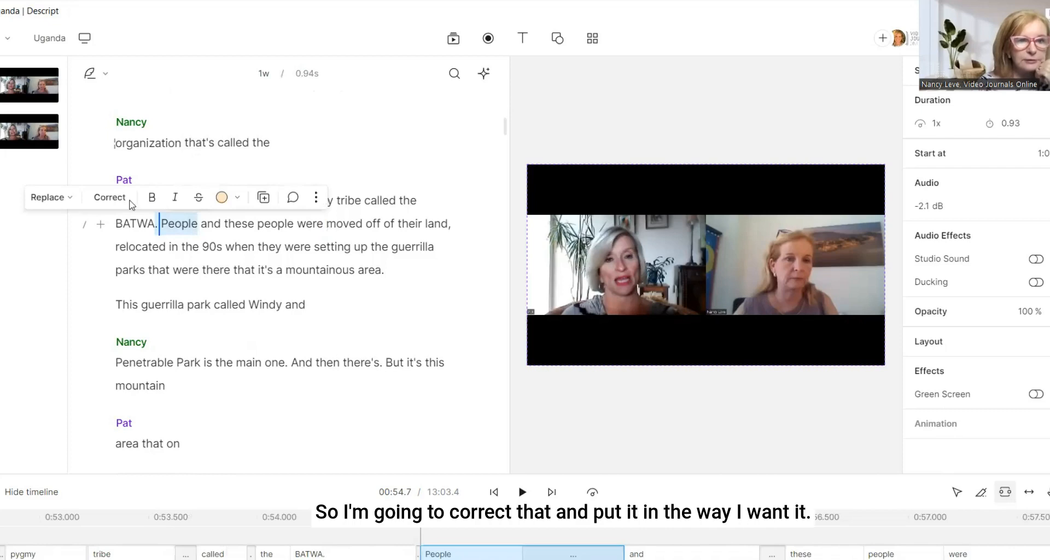
left_click(110, 197)
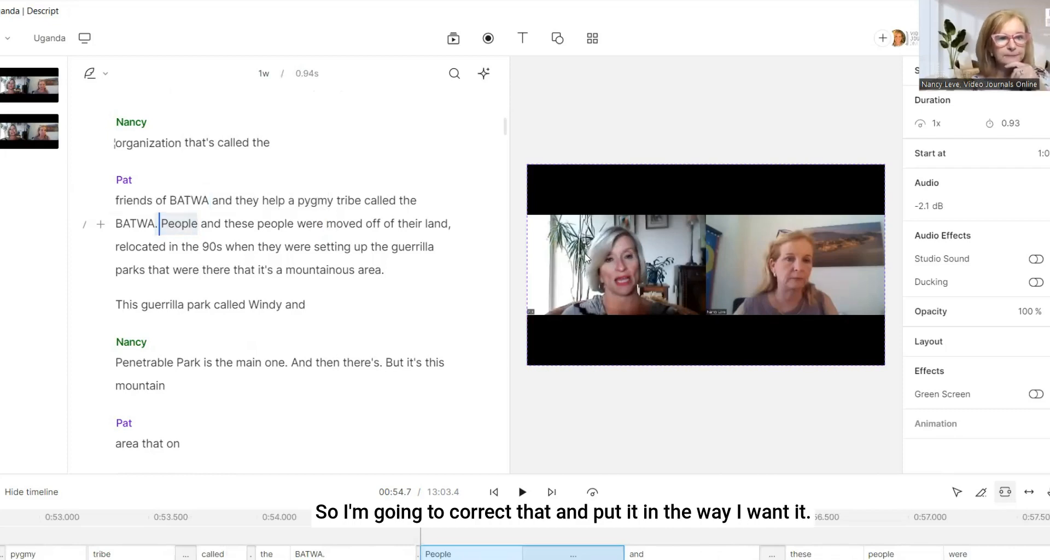
type("p")
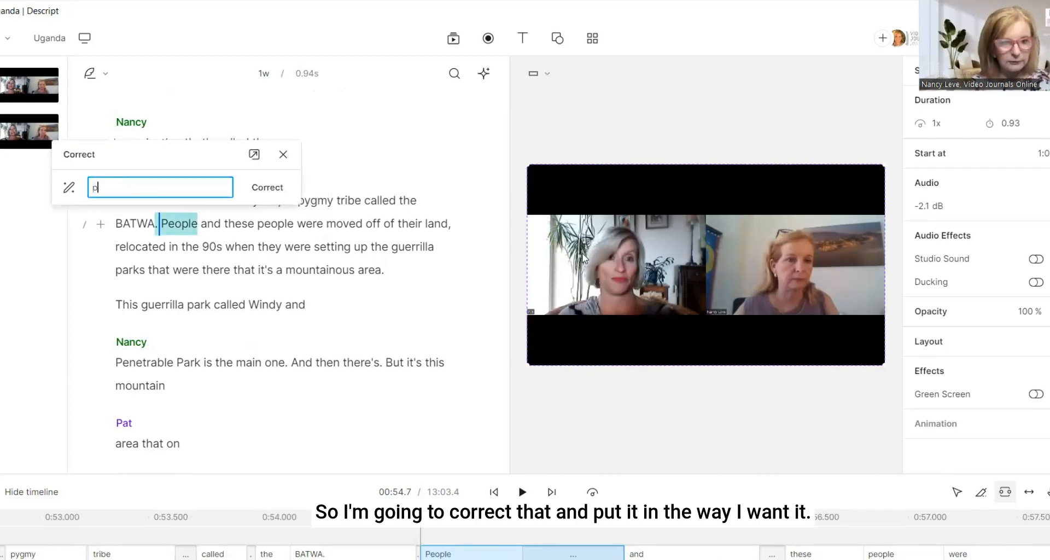
type("eople")
left_click(286, 191)
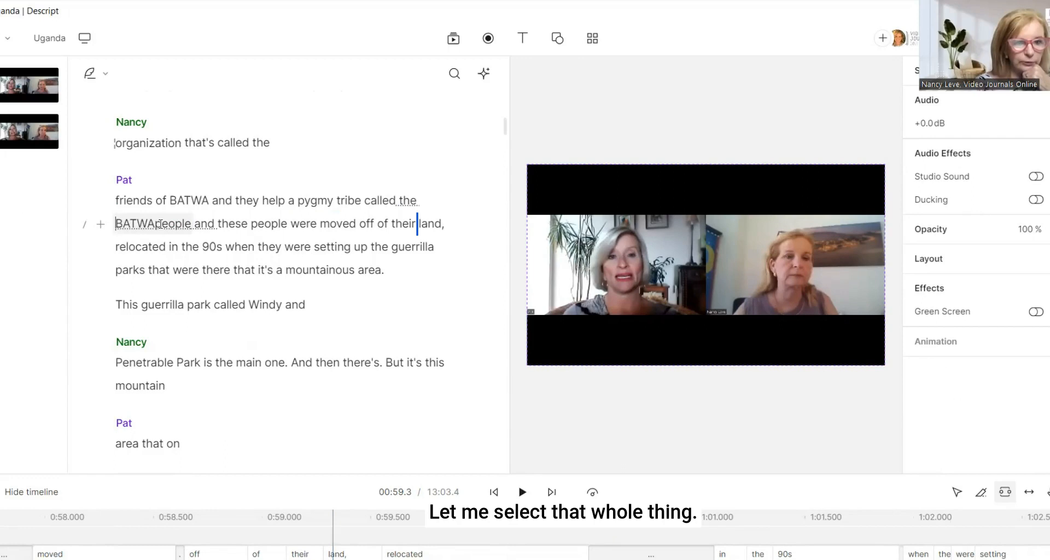
Step: Correct "BATWApeople" to "BATWA people" by adding the missing space
double_click(159, 223)
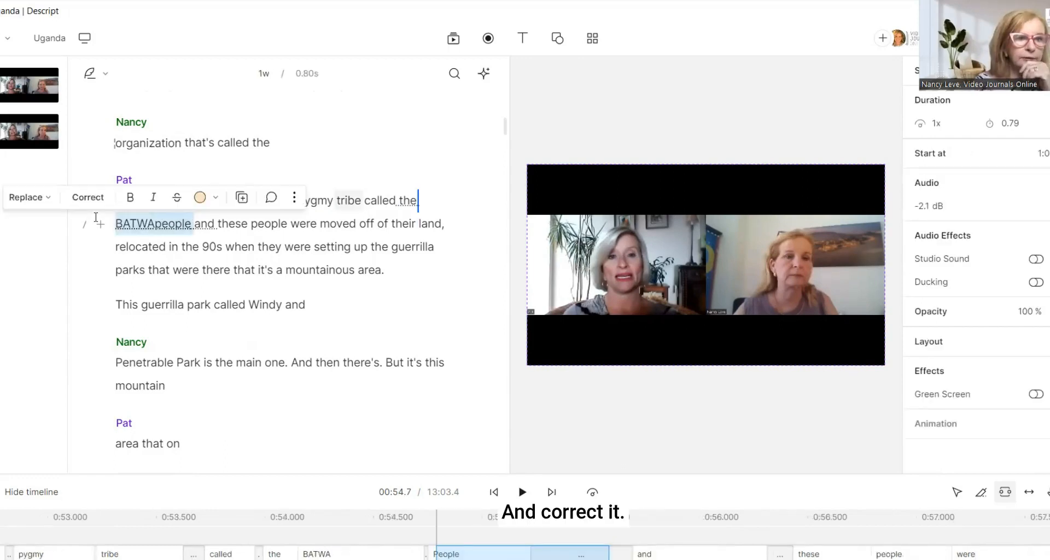
left_click(91, 197)
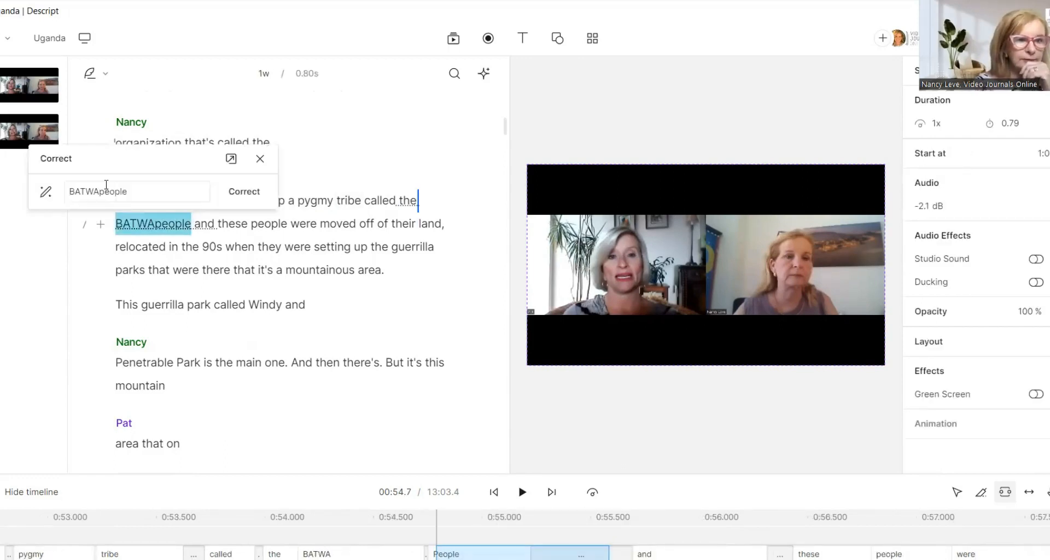
left_click(99, 192)
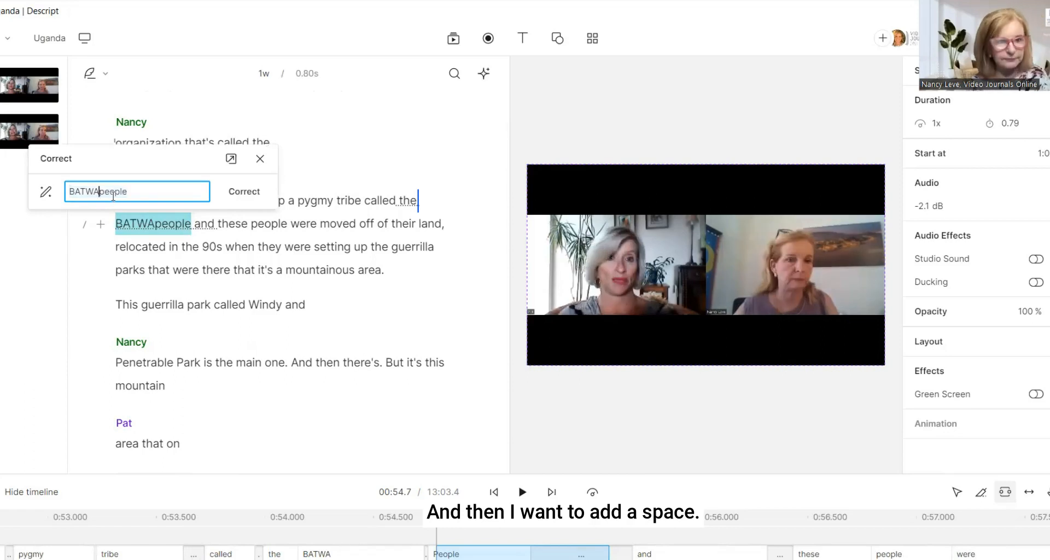
left_click(237, 196)
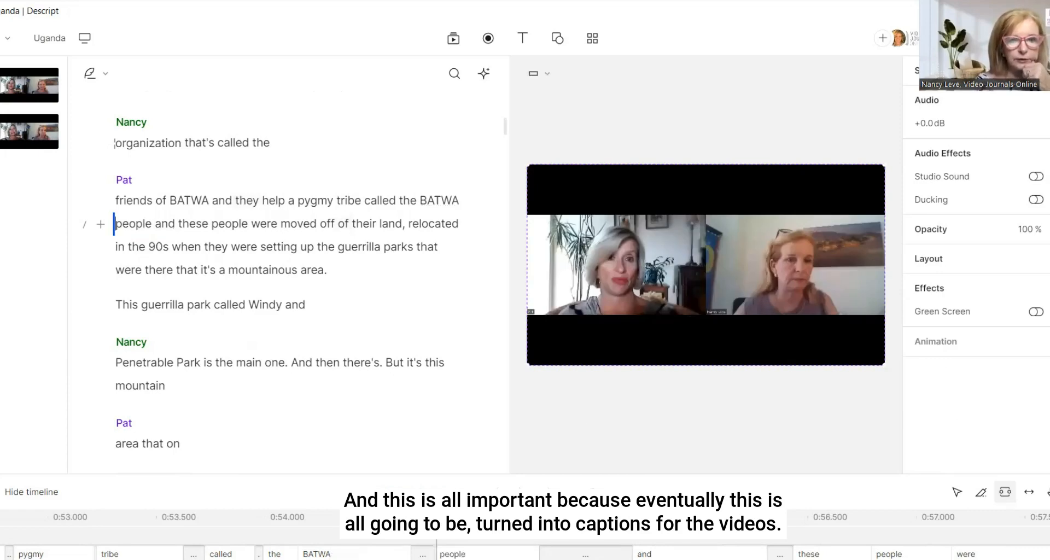
Step: Play on through the park passage and correct "Windy and Penetrable Park" to "Bwindi Impenetrable Forest National Park"
key("space")
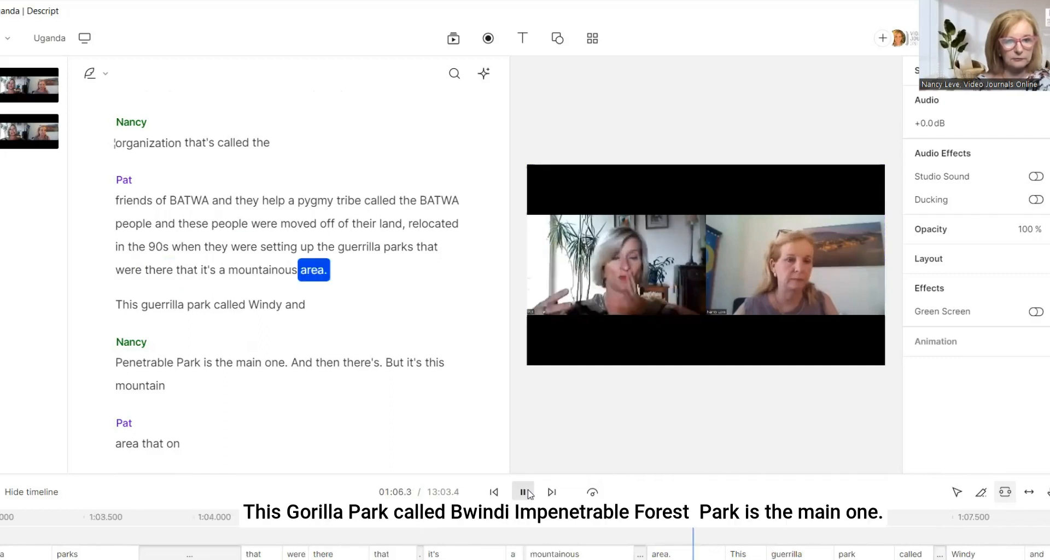
left_click(529, 492)
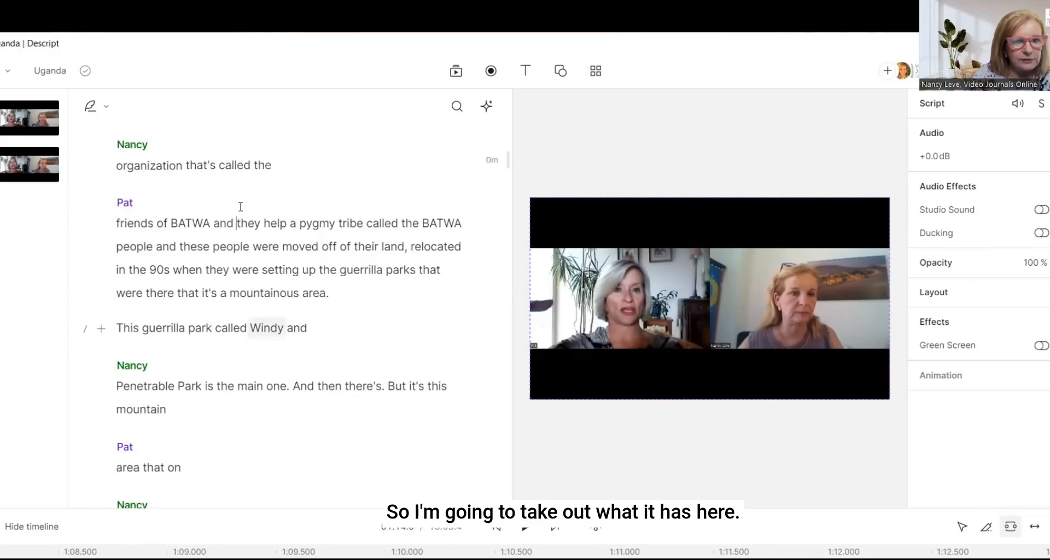
left_click(252, 327, "shift")
left_click_drag(252, 327, 204, 386)
left_click(225, 196)
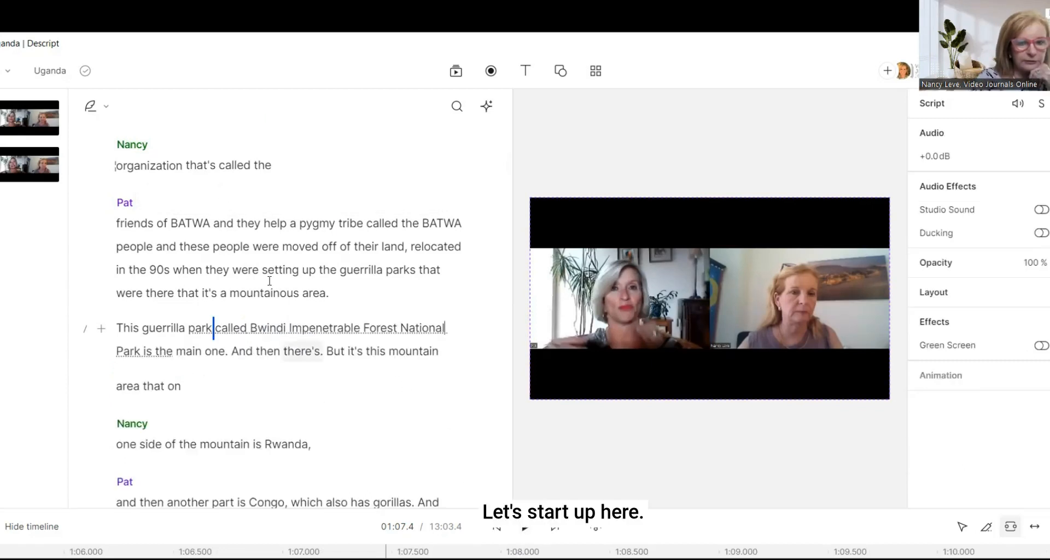
Step: Play back the park passage and delete the word "National" from "Forest National Park"
left_click(524, 527)
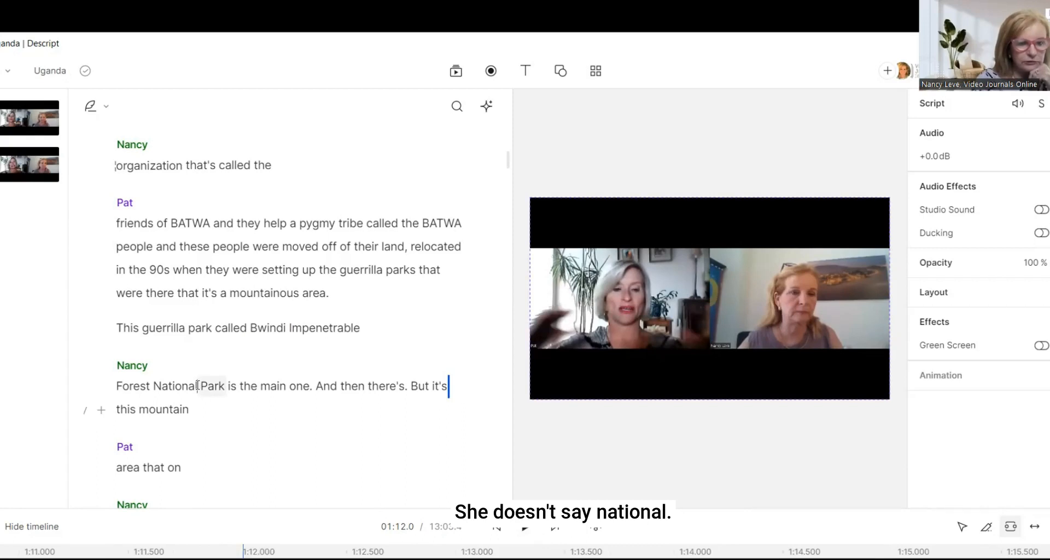
left_click_drag(197, 386, 152, 385)
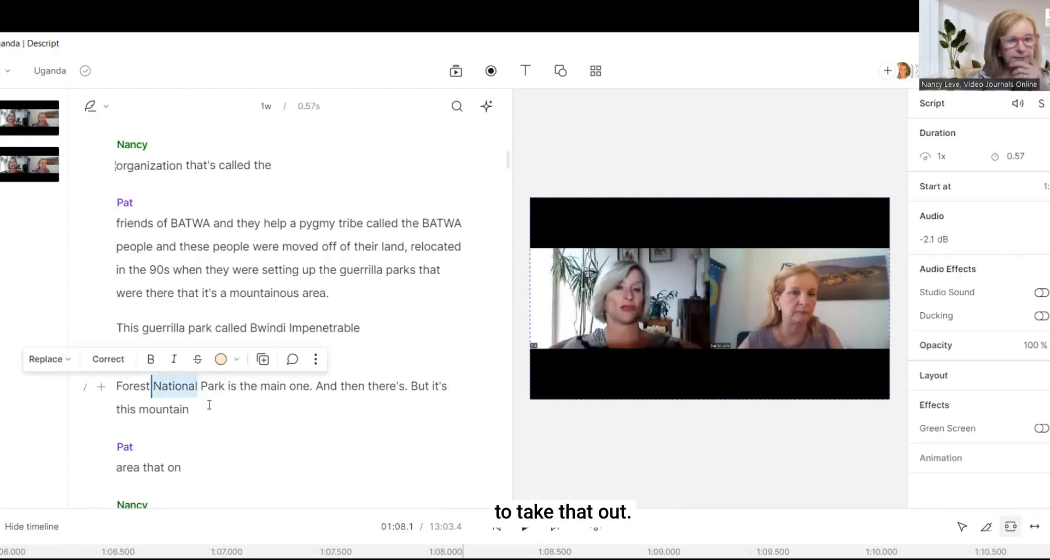
key("BackSpace")
left_click(523, 527)
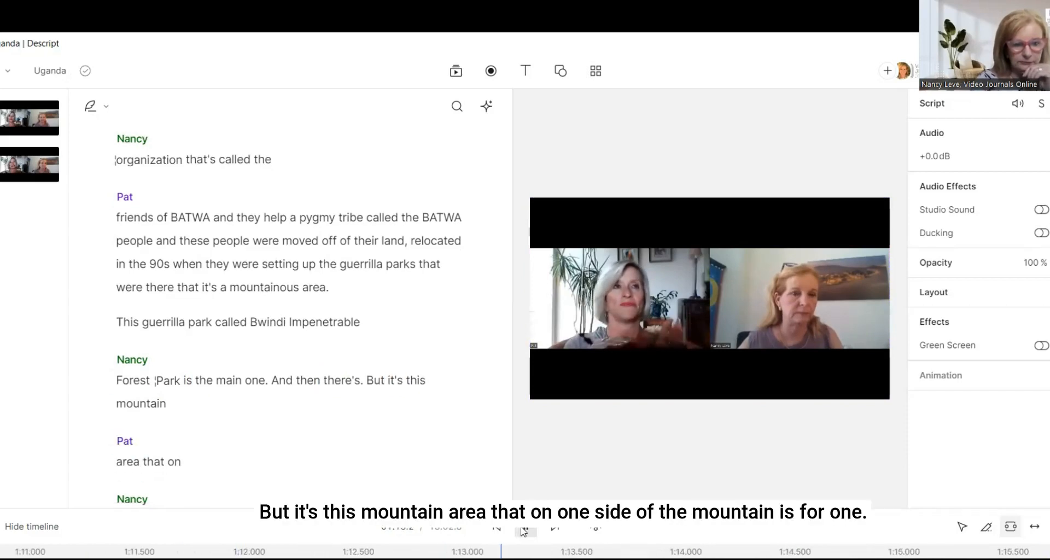
left_click(522, 530)
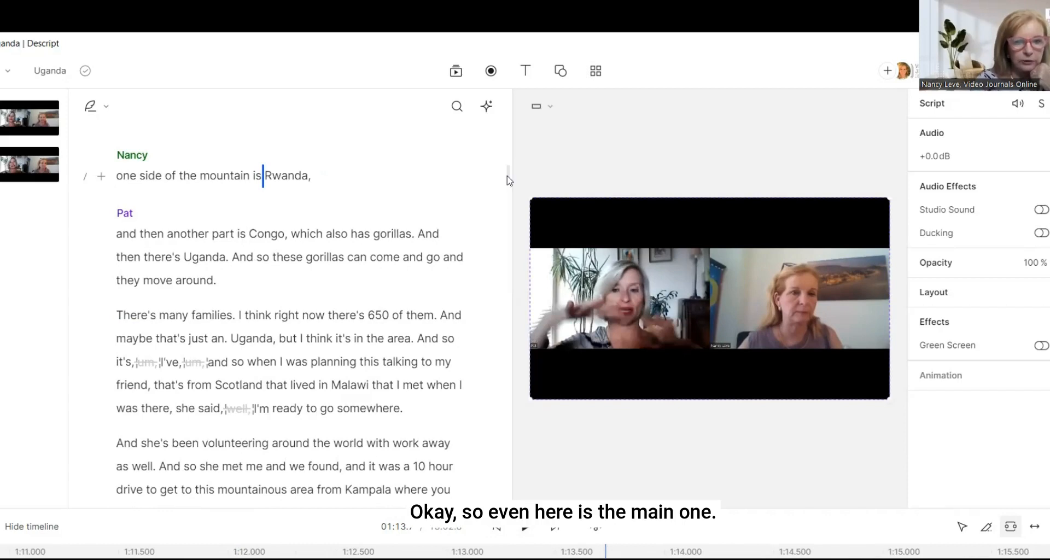
Step: Delete the fragment "And then there's." after "is the main one." in the park passage
scroll(507, 175, "down", 2)
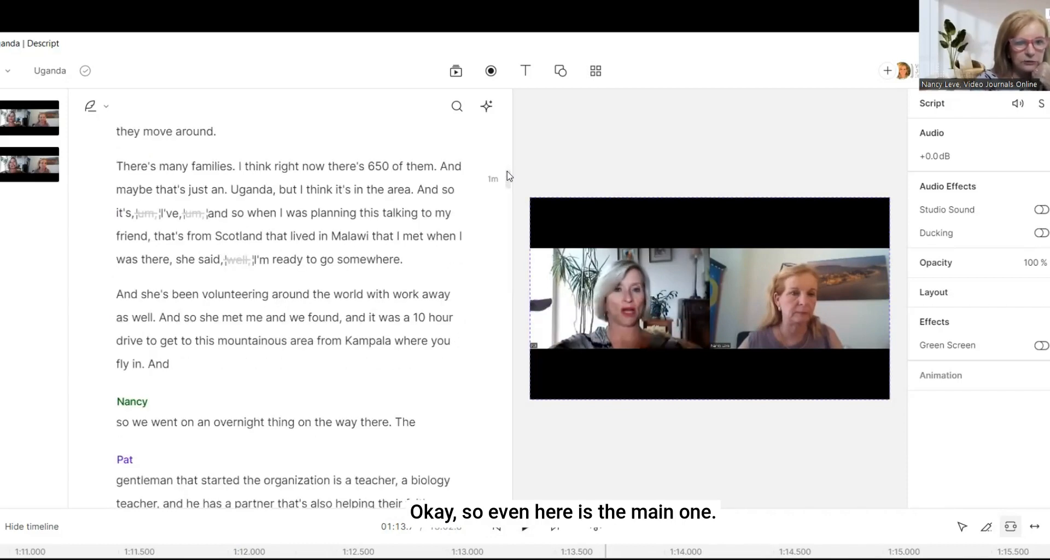
scroll(507, 167, "up", 5)
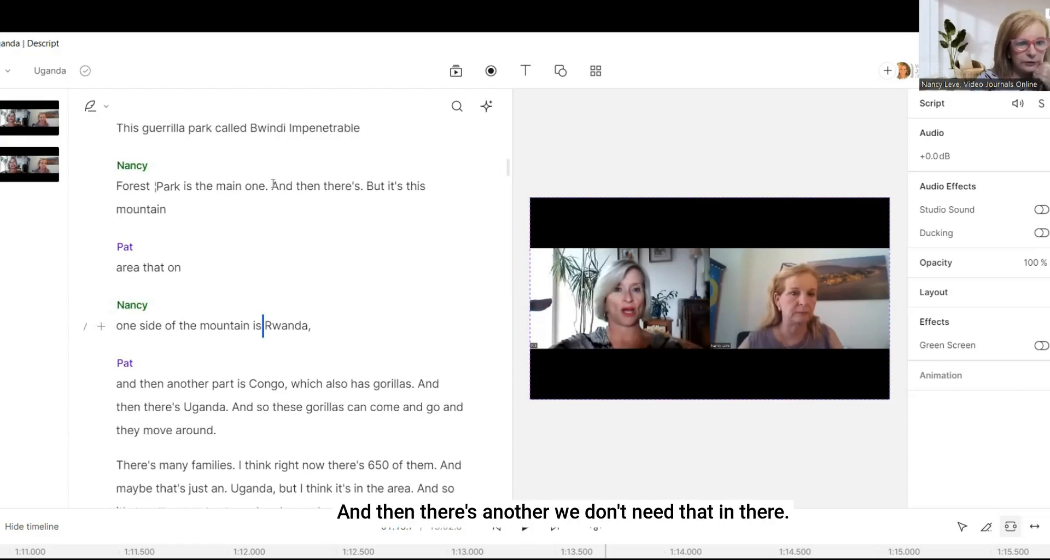
left_click_drag(358, 186, 271, 186)
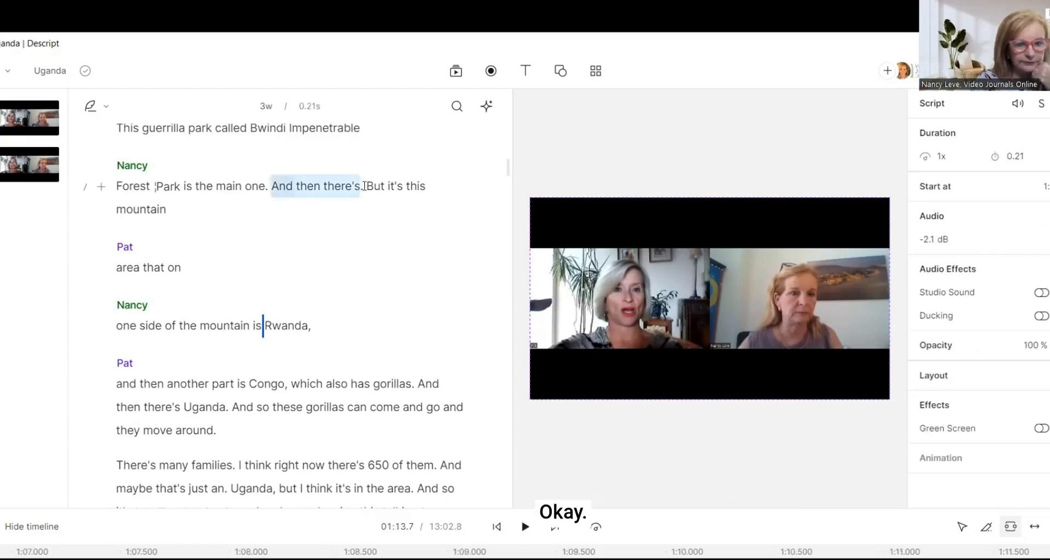
key("Delete")
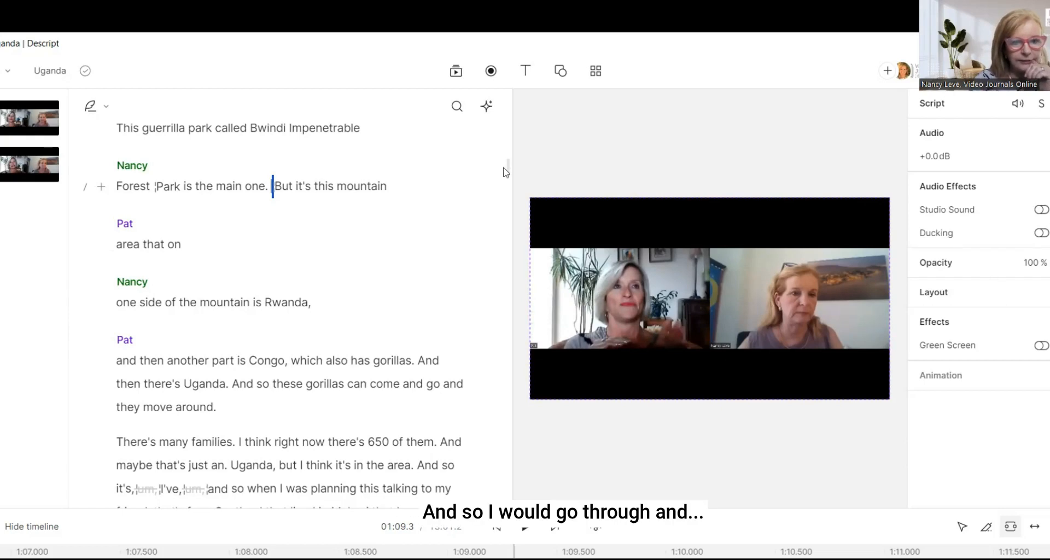
Step: Skim the rest of the transcript, return to its beginning, and turn on Studio Sound for the script audio
mouse_move(506, 163)
left_mouse_down()
mouse_move(499, 204)
mouse_move(507, 215)
left_mouse_up()
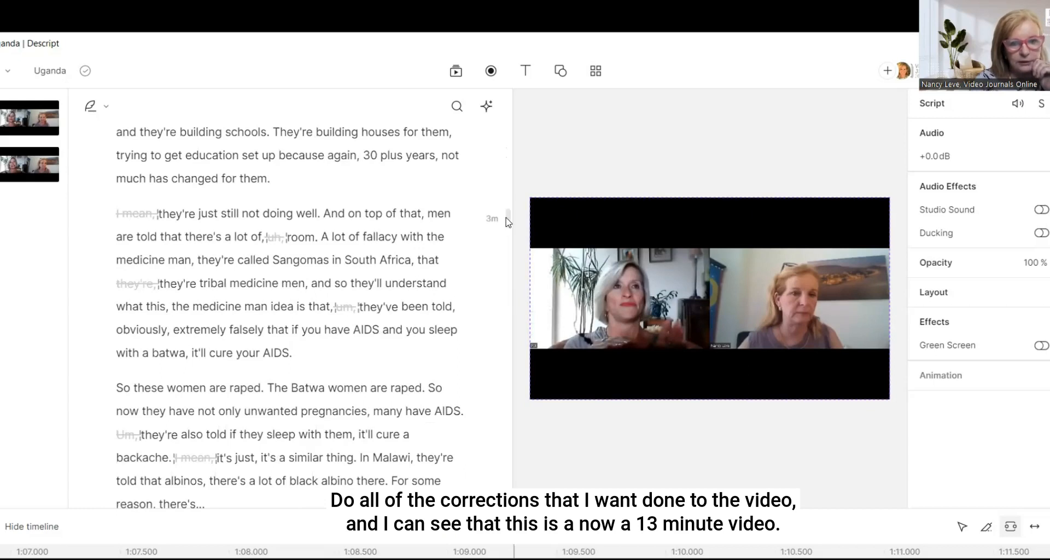
scroll(507, 153, "down", 2)
left_click_drag(506, 150, 510, 102)
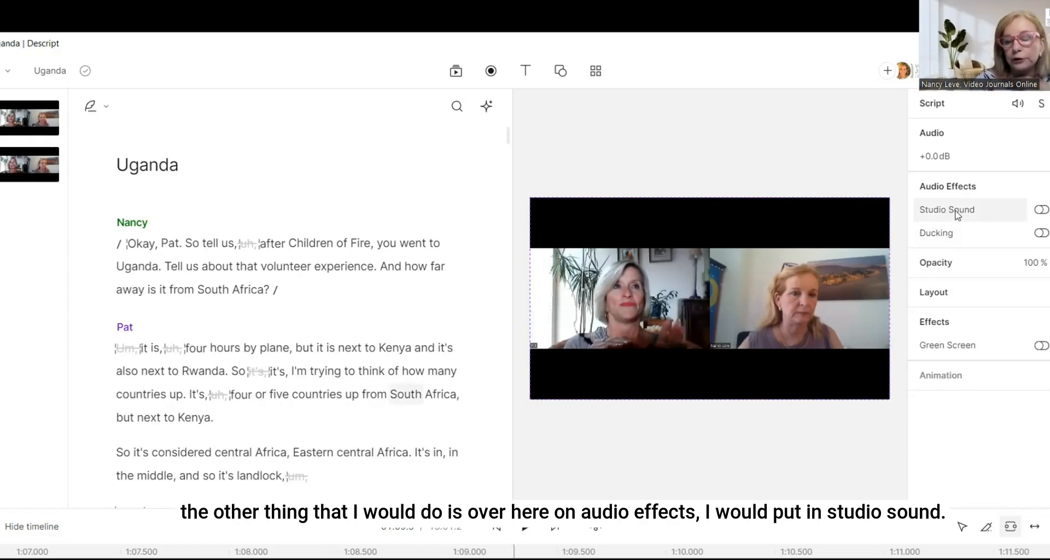
left_click(1040, 210)
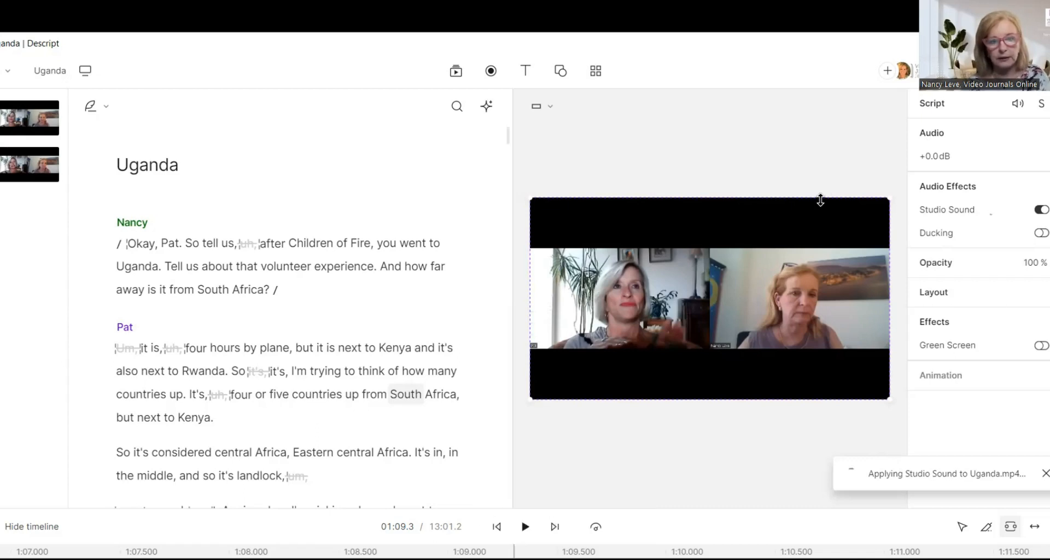
Step: Remove the scene break marker after "away is it from South Africa?" in the opening question
left_click(127, 243)
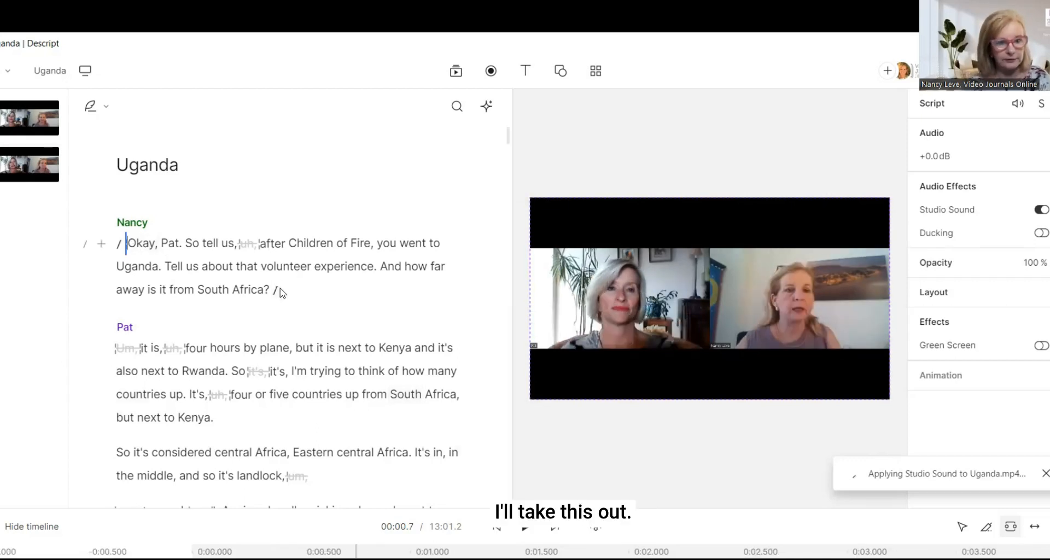
left_click(280, 292)
key("BackSpace")
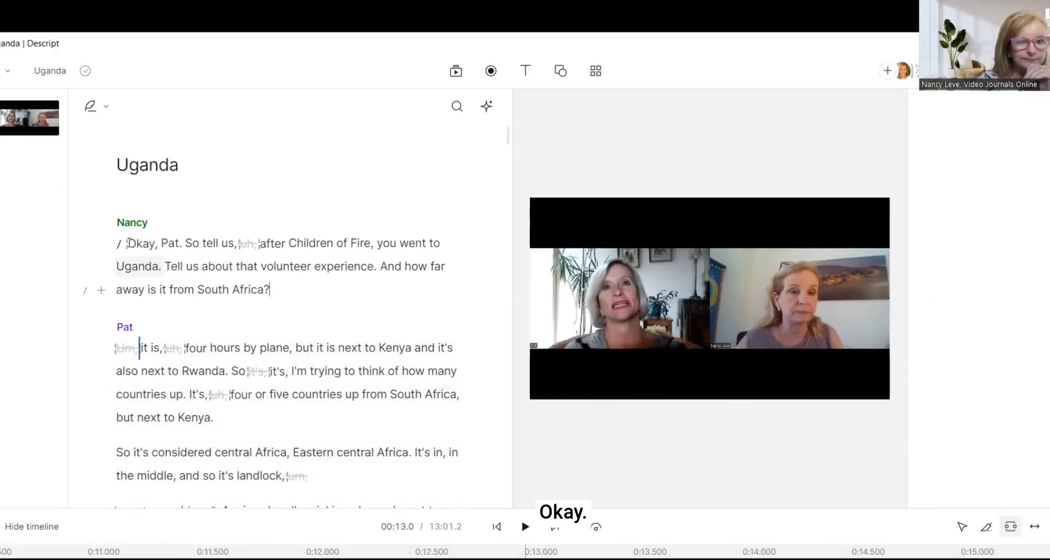
Step: Apply the "Outline + yellow" captions template from the gallery, starting at the opening word "Okay"
left_click(127, 243)
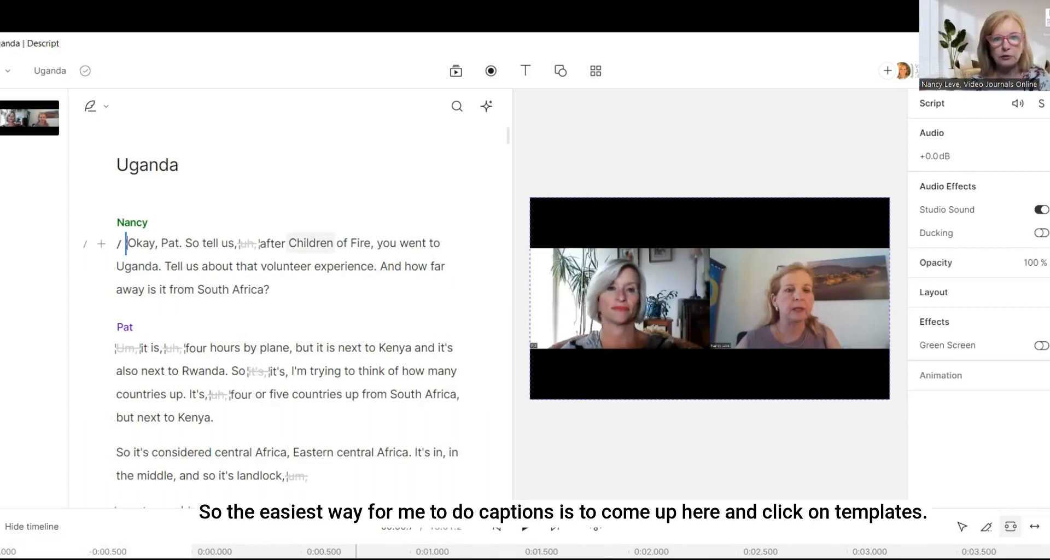
left_click(595, 74)
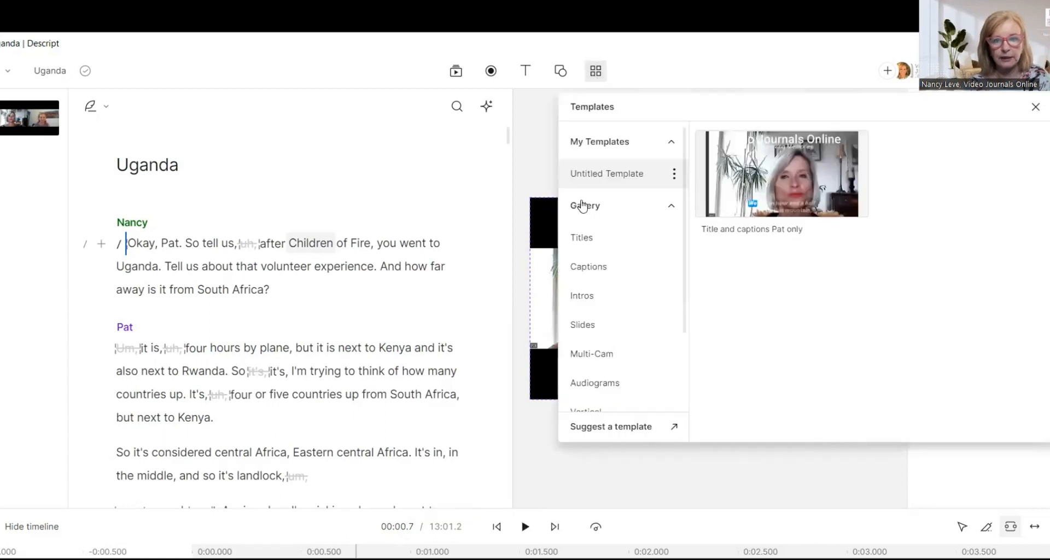
left_click(587, 270)
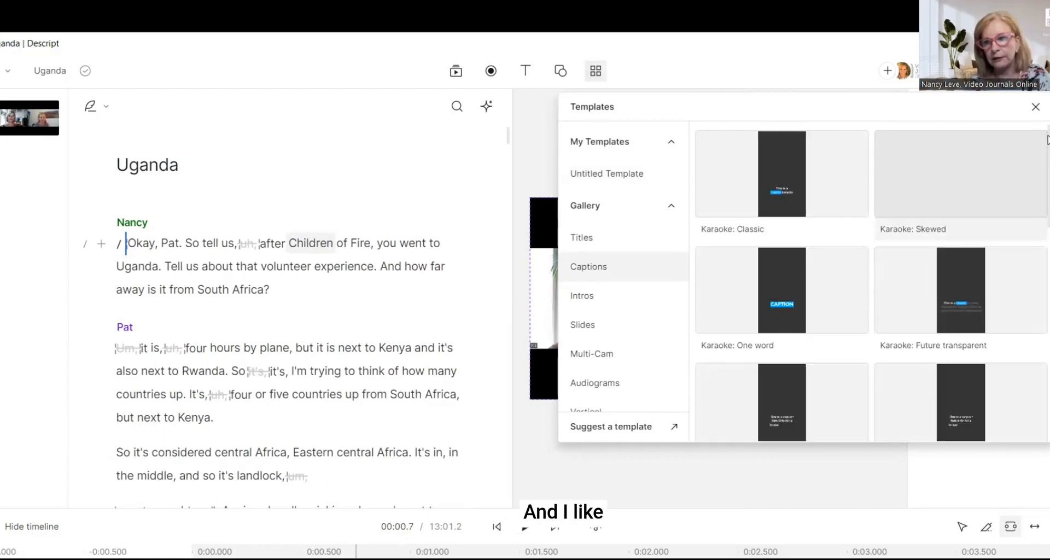
scroll(954, 273, "down", 7)
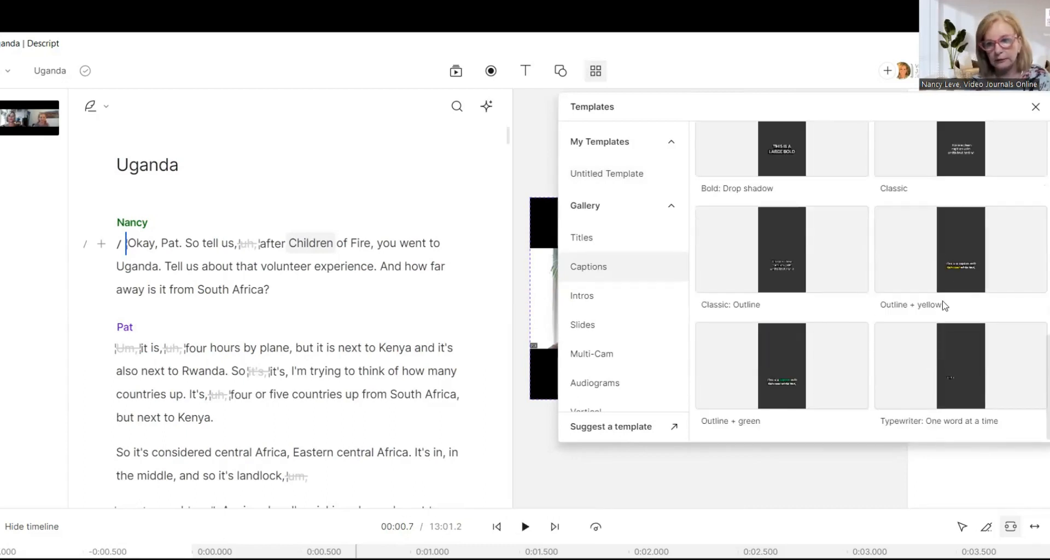
left_click(959, 265)
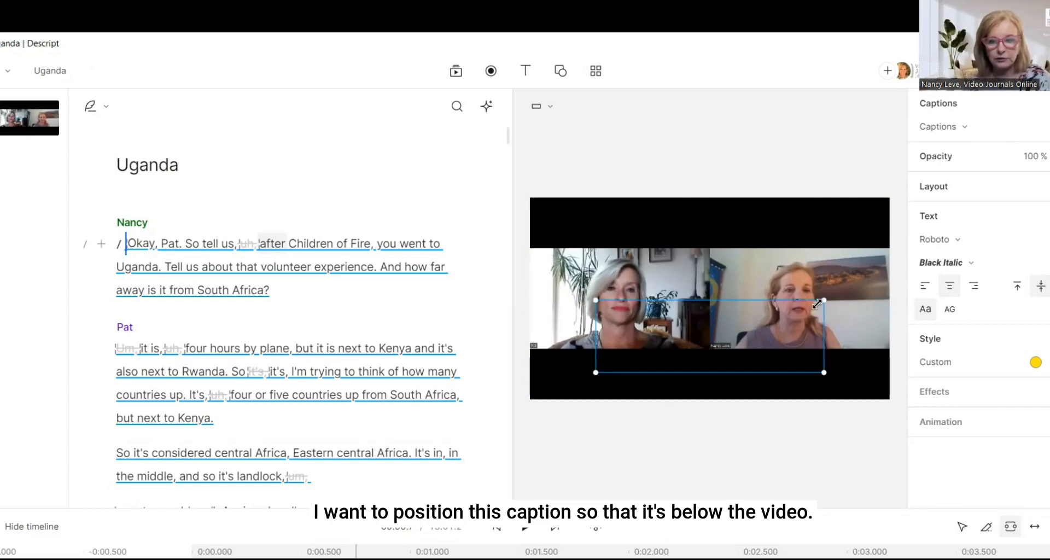
Step: Fit the caption box into the black band below the video and check the available aspect ratios
left_click_drag(783, 307, 785, 355)
left_click(792, 403)
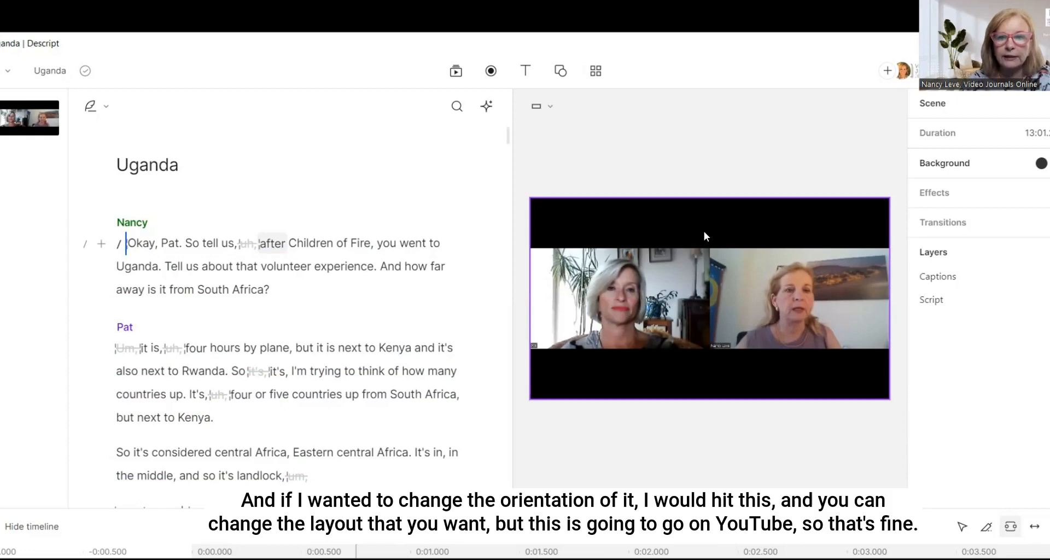
left_click(549, 108)
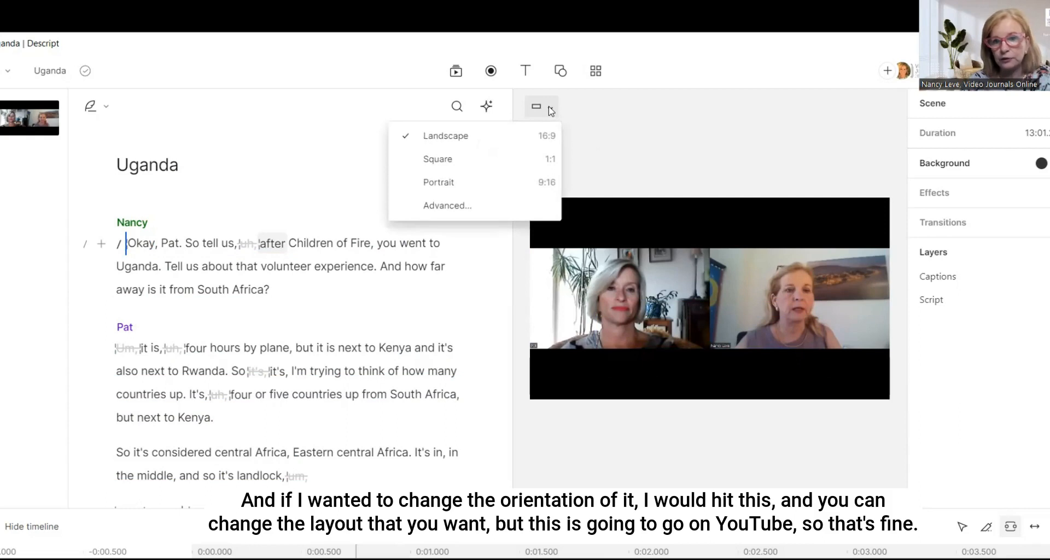
left_click(651, 120)
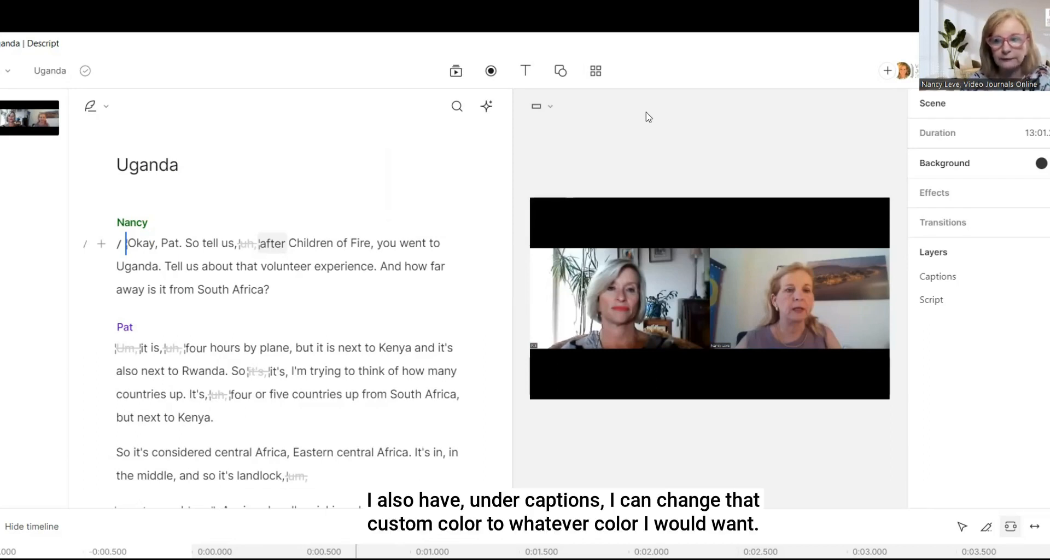
left_click(937, 276)
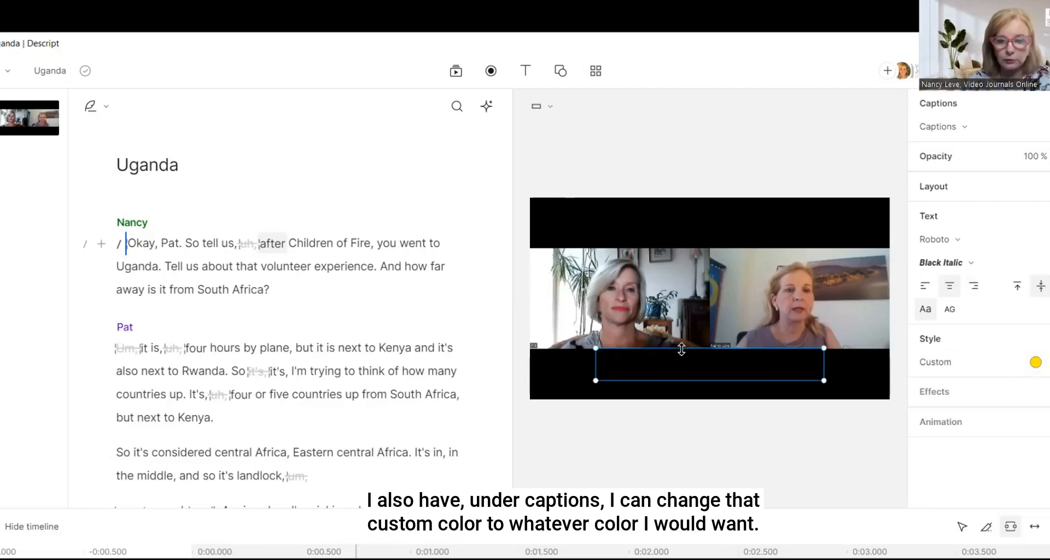
left_click(128, 243)
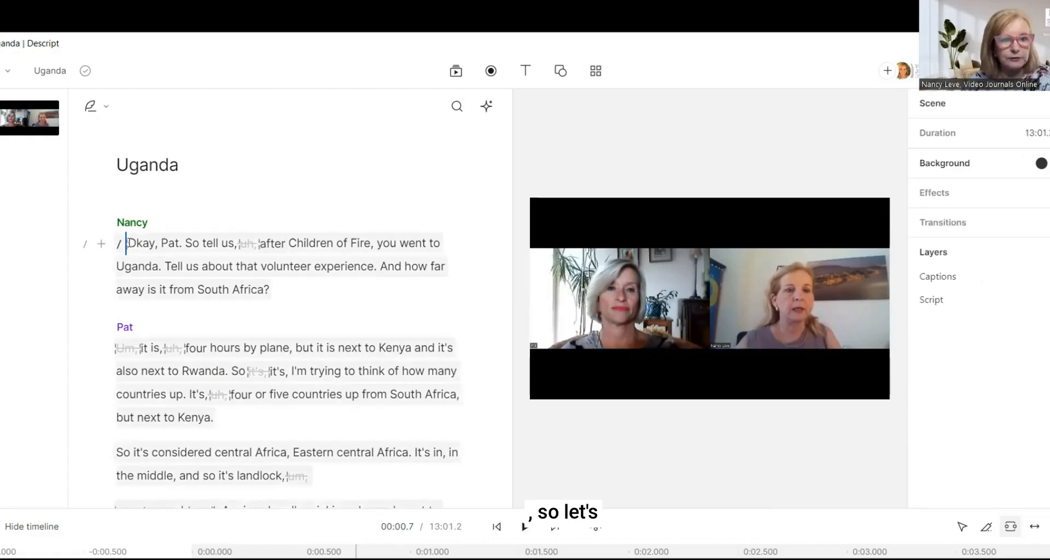
Step: Play the opening question to preview the captions and check the caption layer's placement and style
left_click(525, 529)
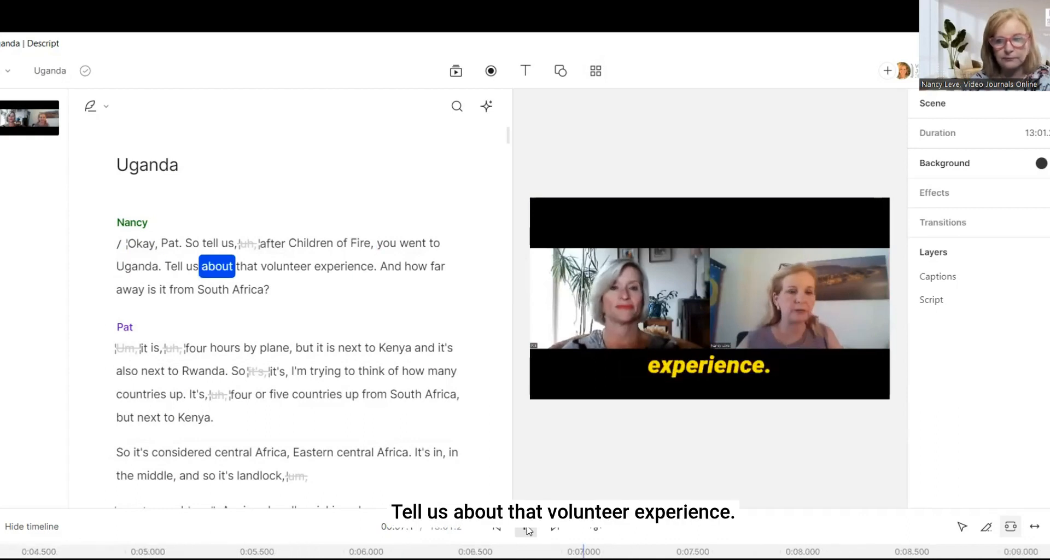
left_click(526, 528)
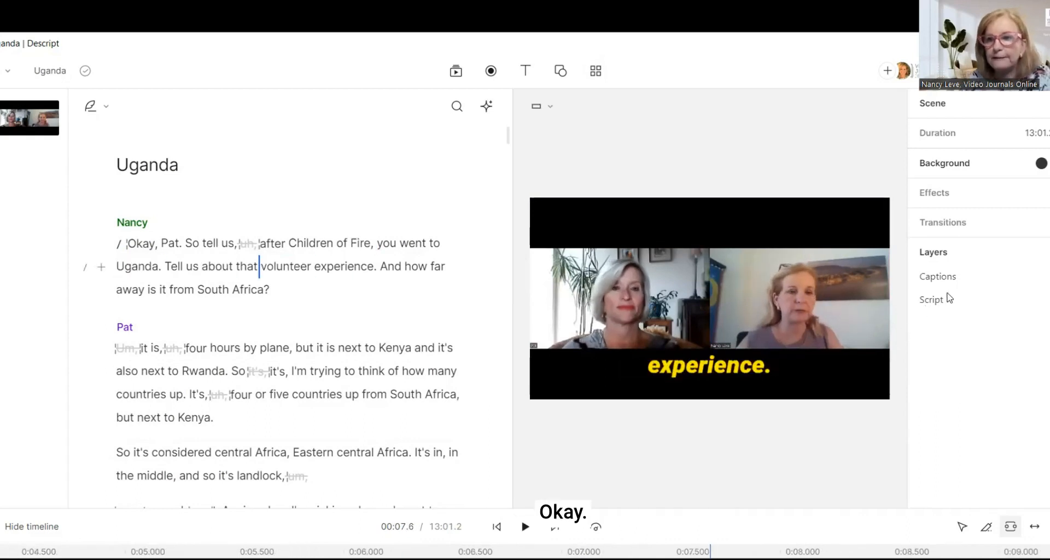
left_click(937, 276)
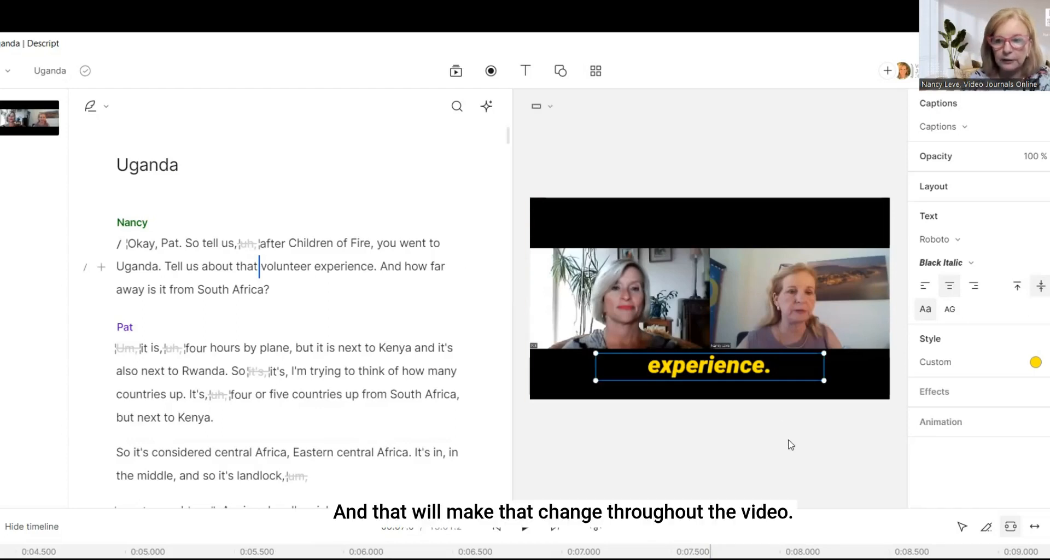
left_click(774, 421)
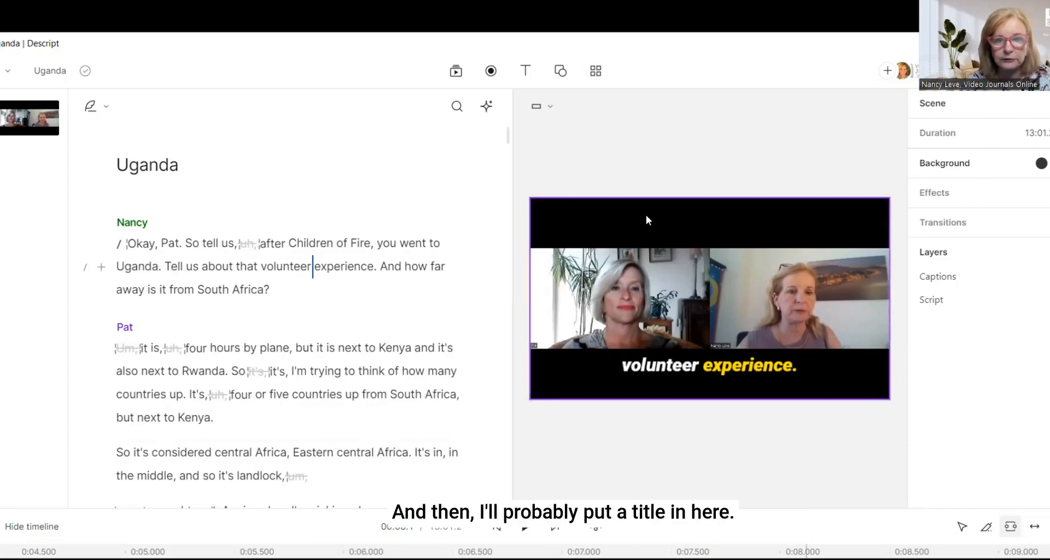
Step: Add a Subtitle text layer to the video reading "Video Journals Online"
left_click(527, 75)
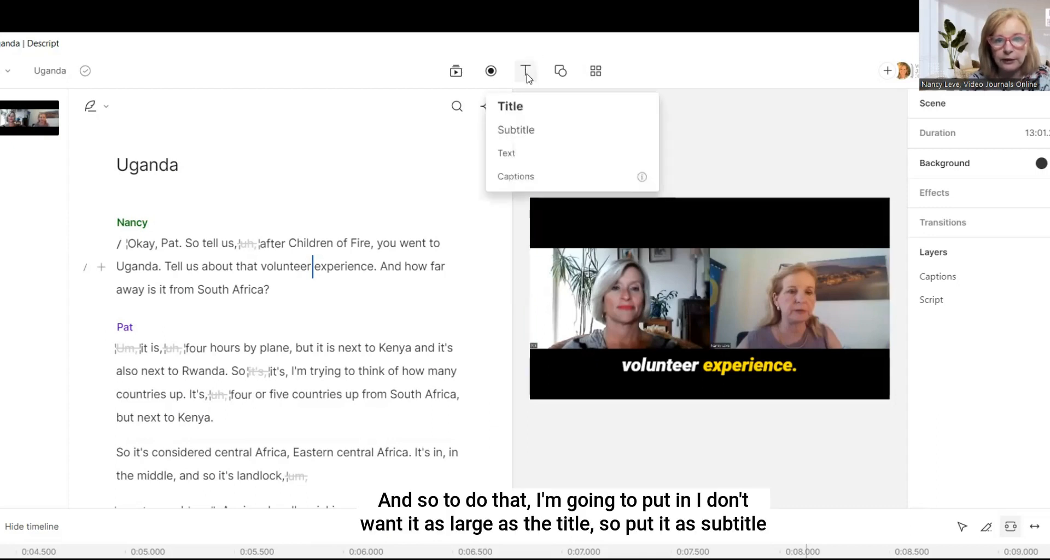
left_click(520, 129)
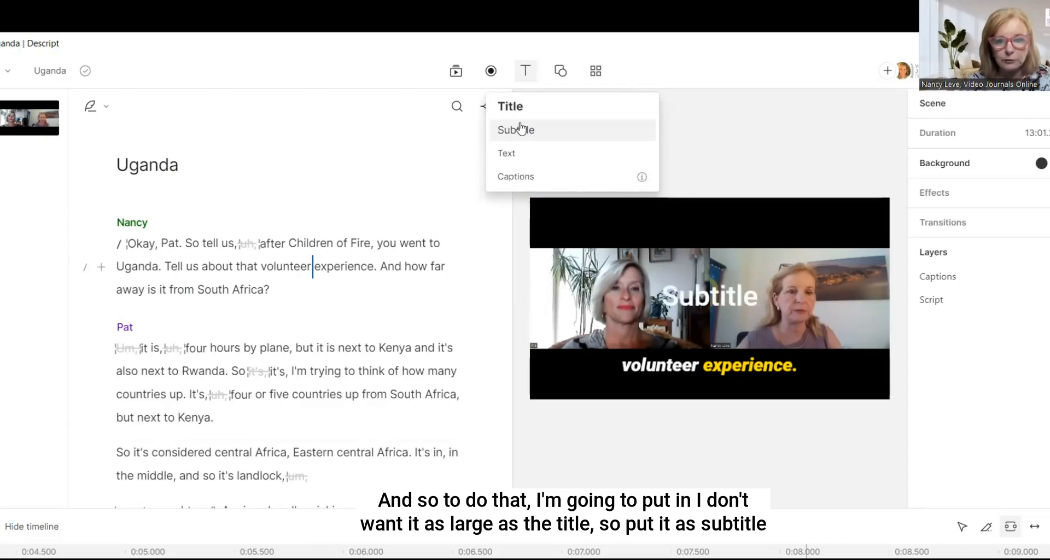
double_click(698, 291)
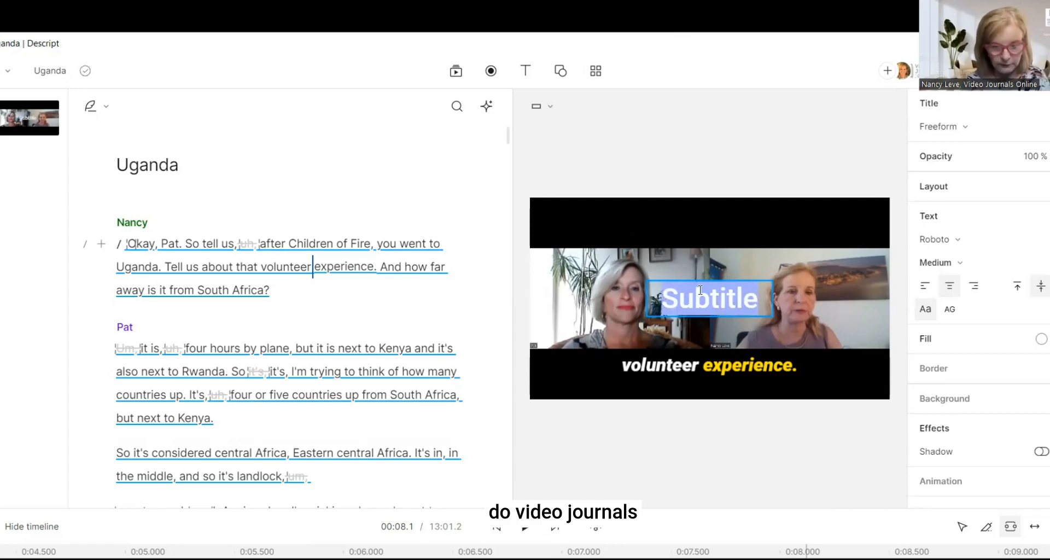
type("Video Journals Onlin")
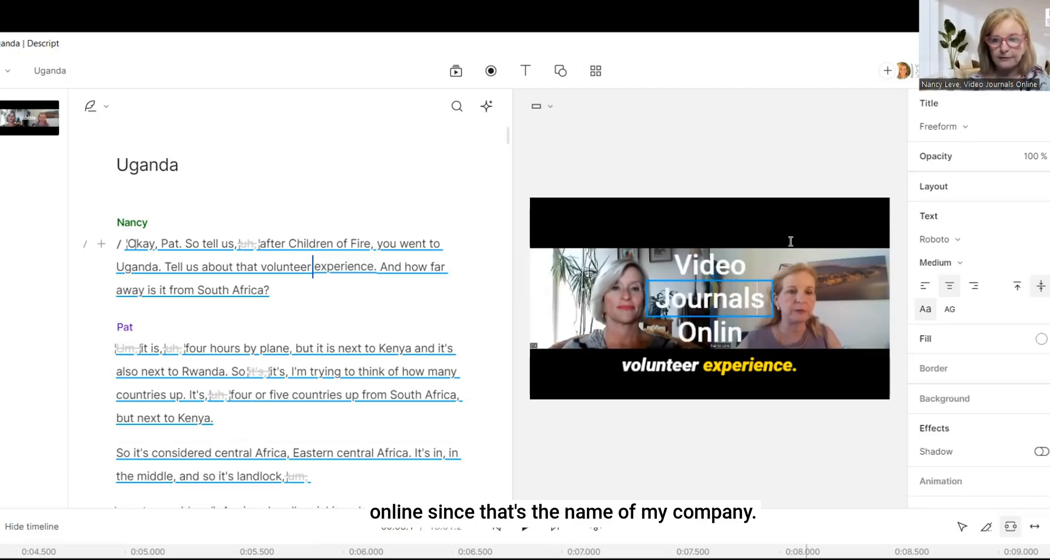
type("e")
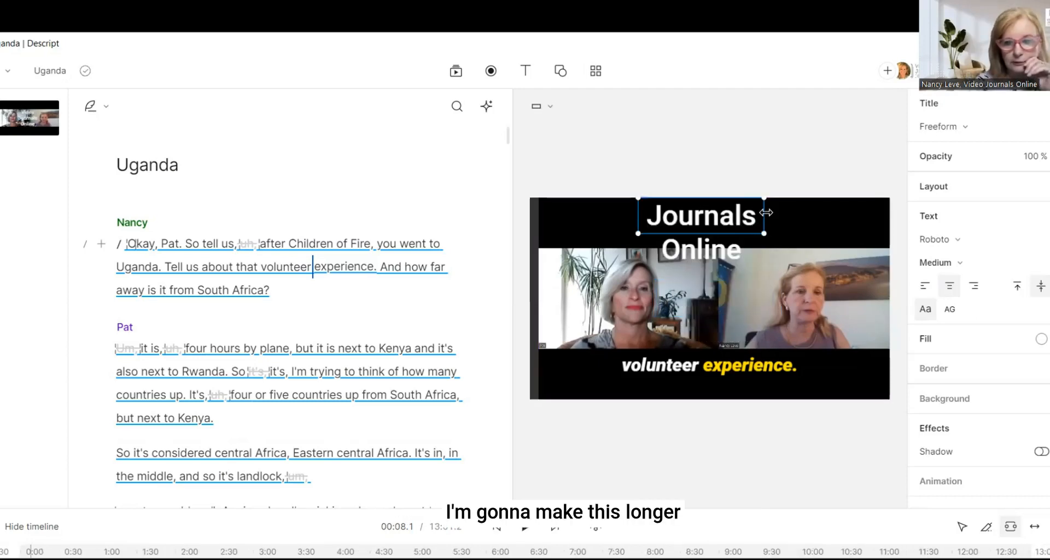
Step: Place the title in the black band above the video, widened to fit on one line and roughly centred
left_click_drag(766, 214, 871, 216)
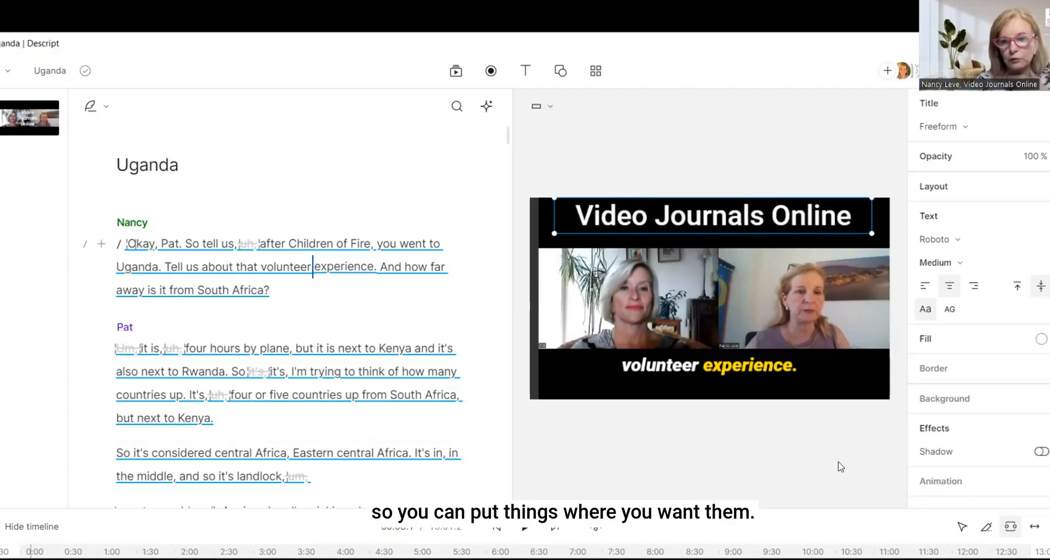
left_click(800, 473)
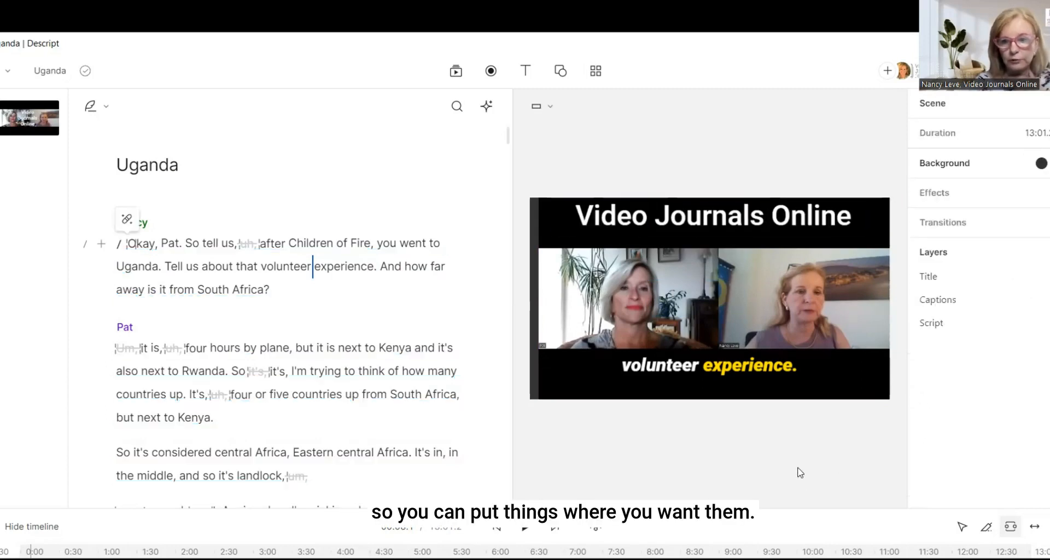
left_click(842, 227)
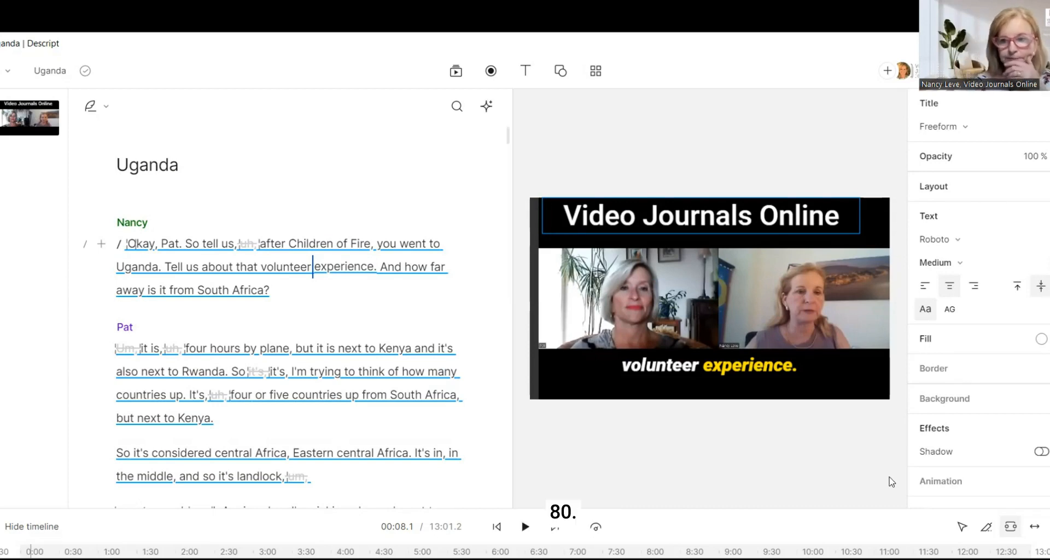
Step: Deselect the title layer and publish the Uganda video as a web link at Max resolution, accessible to anyone with the link
left_click(752, 469)
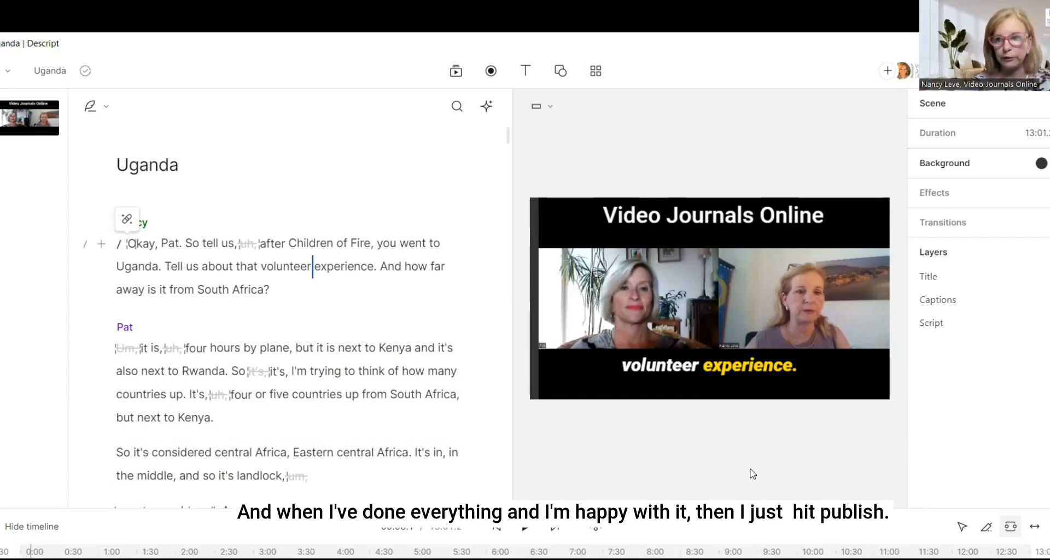
left_click(1018, 71)
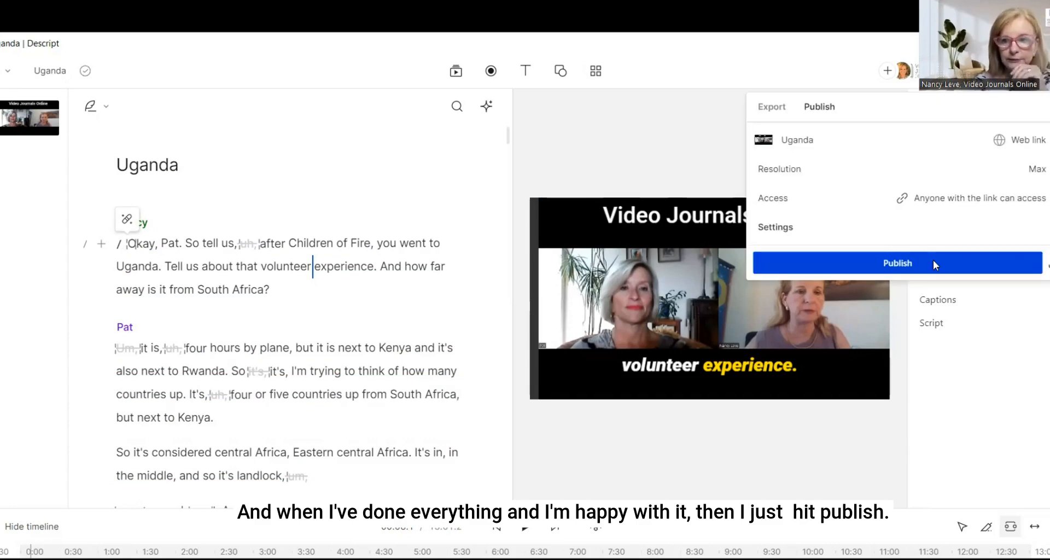
left_click(928, 252)
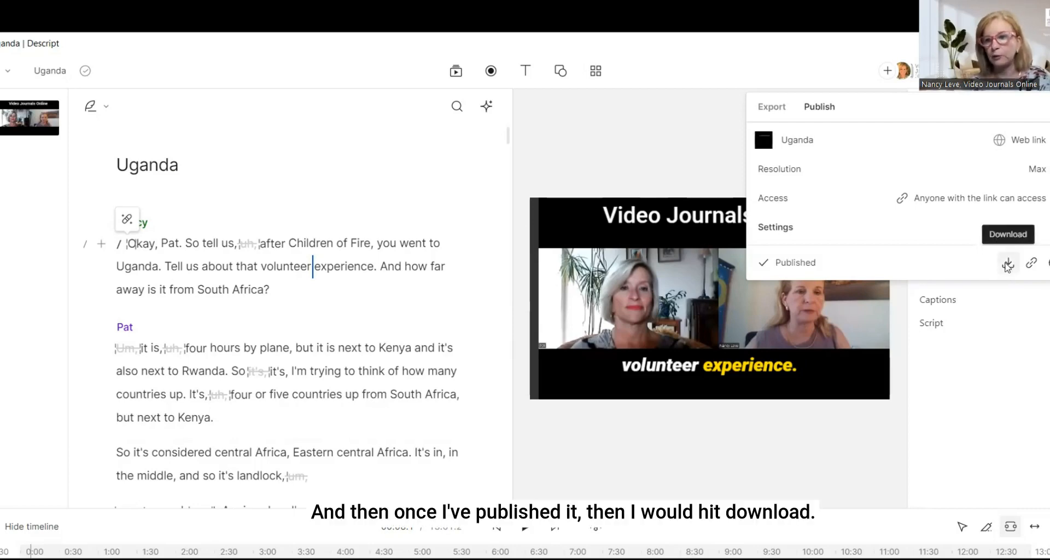
Step: Download the published video, saving it to the Downloads folder under the file name Uganda
left_click(1011, 266)
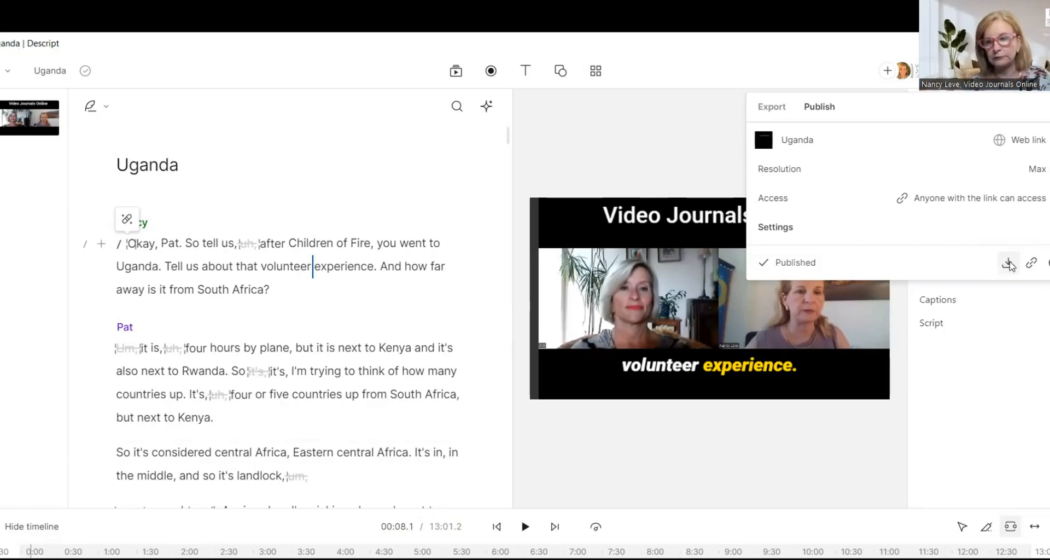
left_click(1009, 265)
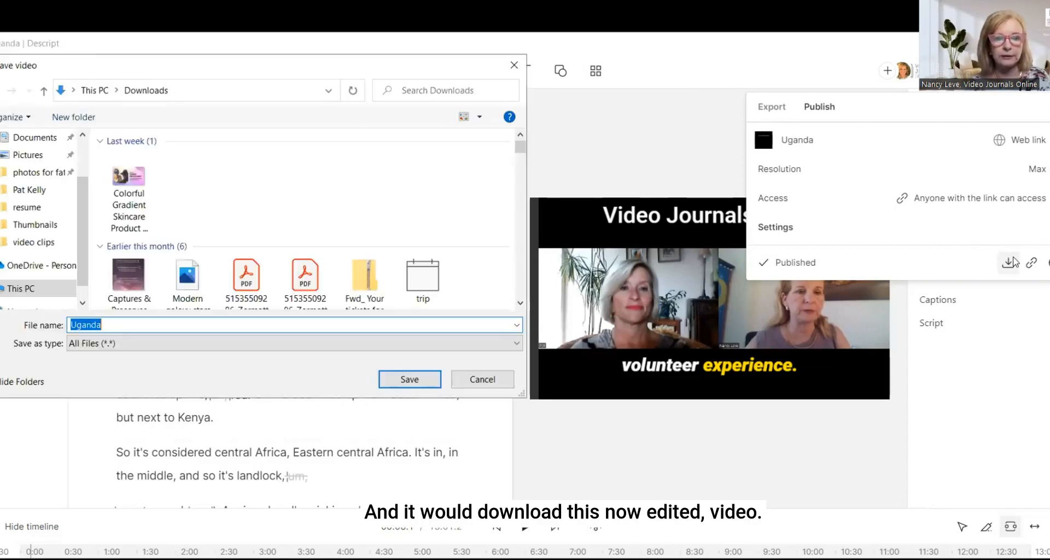
left_click(403, 383)
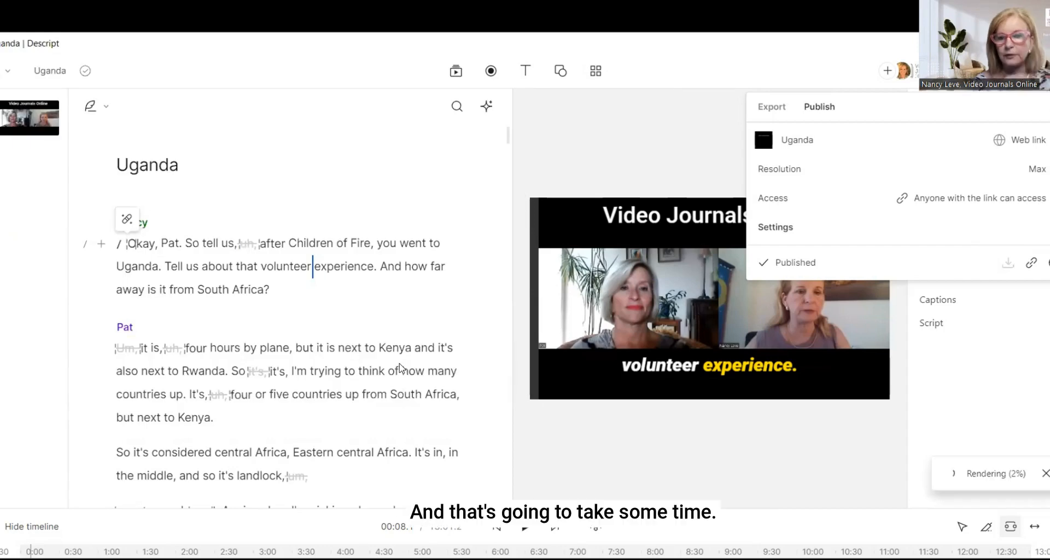